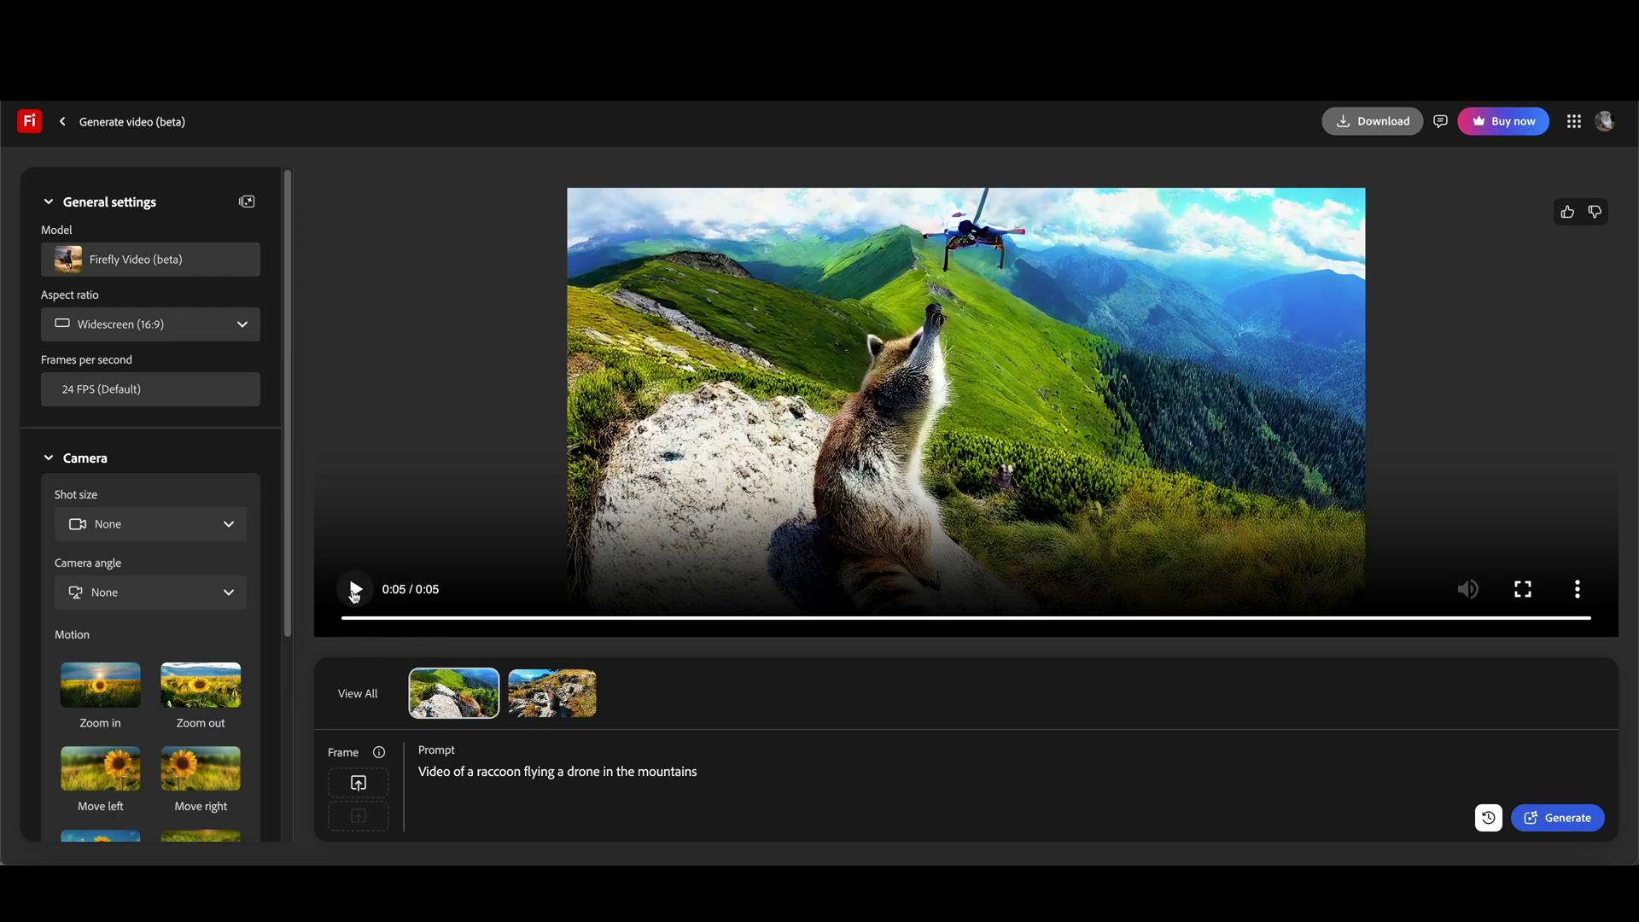
# Replay the green-mountain raccoon and drone clip from the start three times.
pyautogui.click(355, 590)
pyautogui.click(355, 589)
pyautogui.click(364, 589)
pyautogui.moveTo(551, 692)
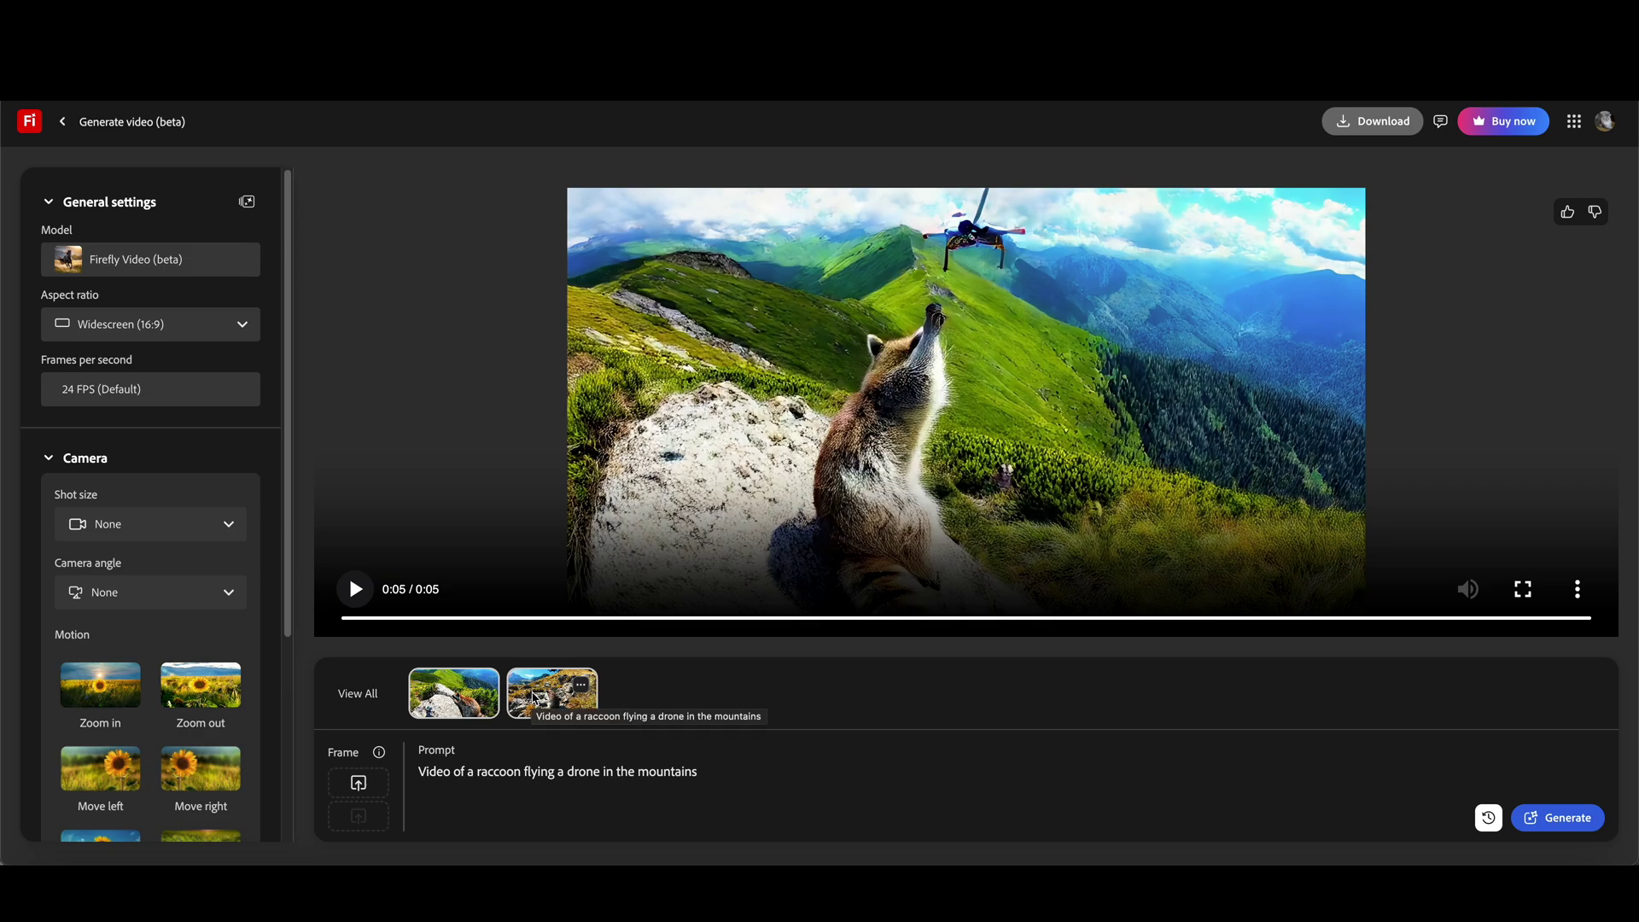
# Load the rocky-hillside raccoon clip in the preview and play it four times.
pyautogui.click(551, 693)
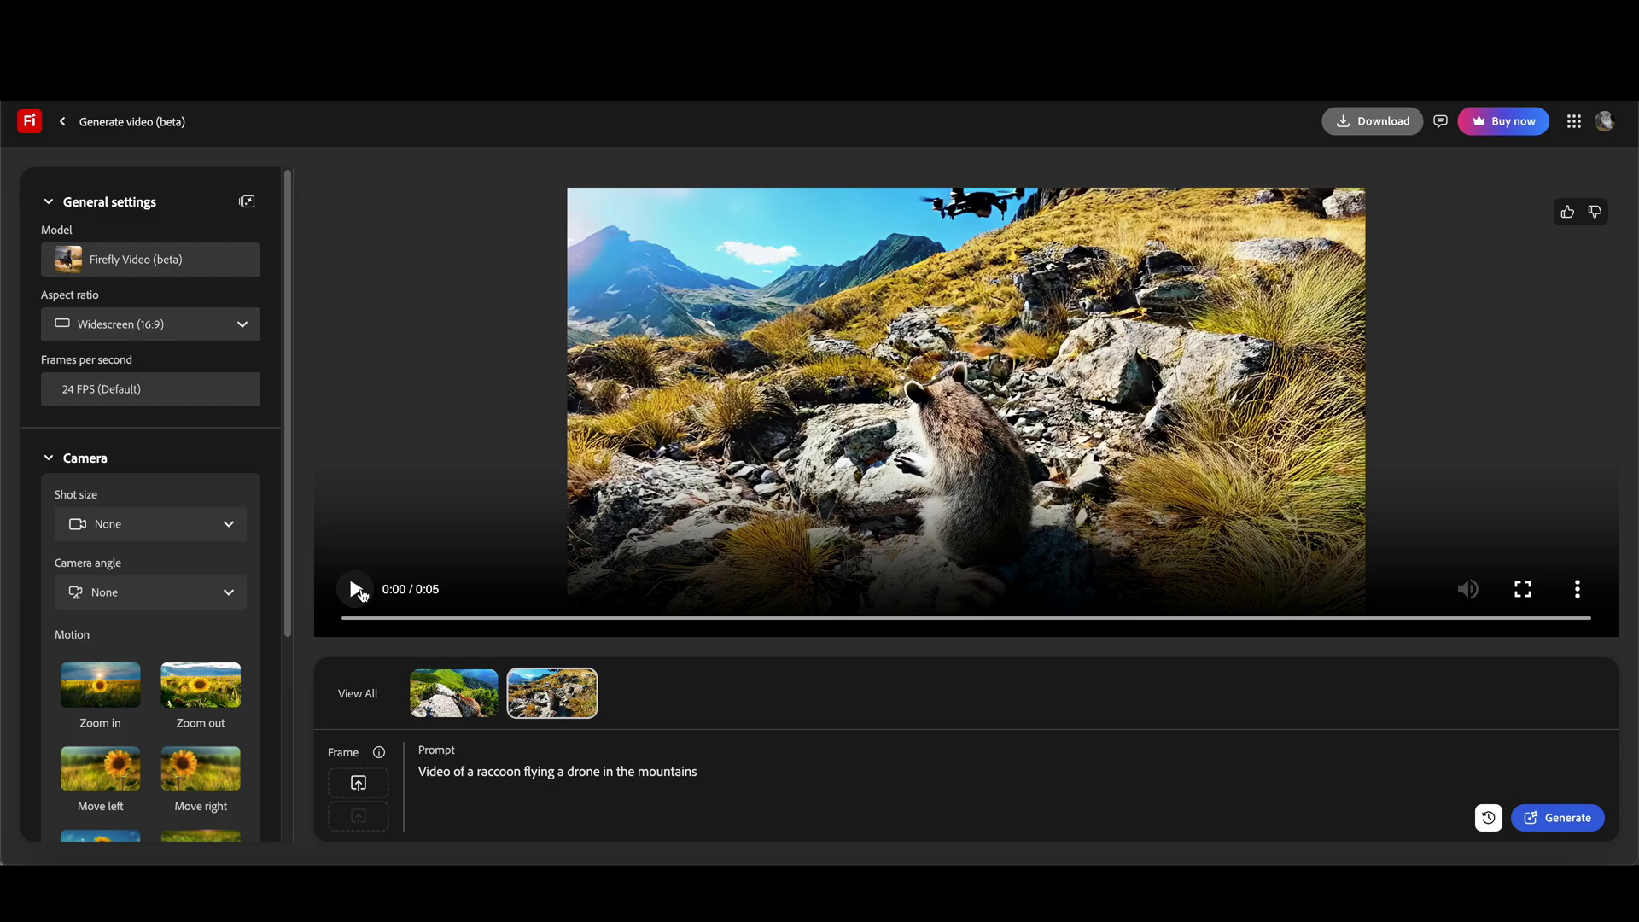
pyautogui.click(357, 589)
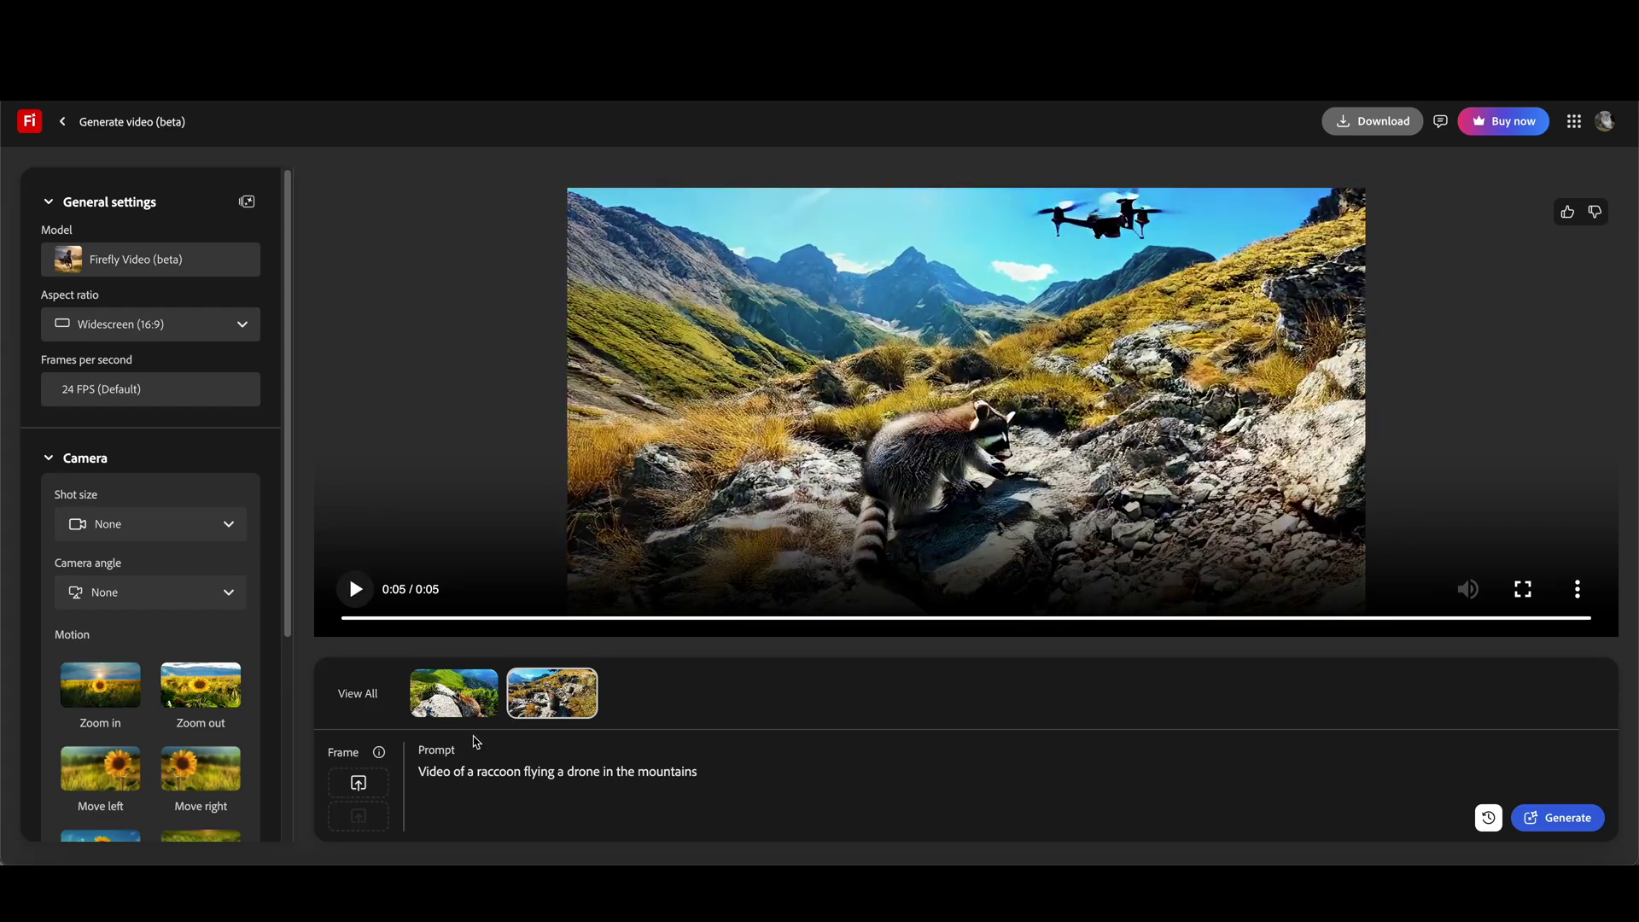
pyautogui.click(354, 590)
pyautogui.click(357, 591)
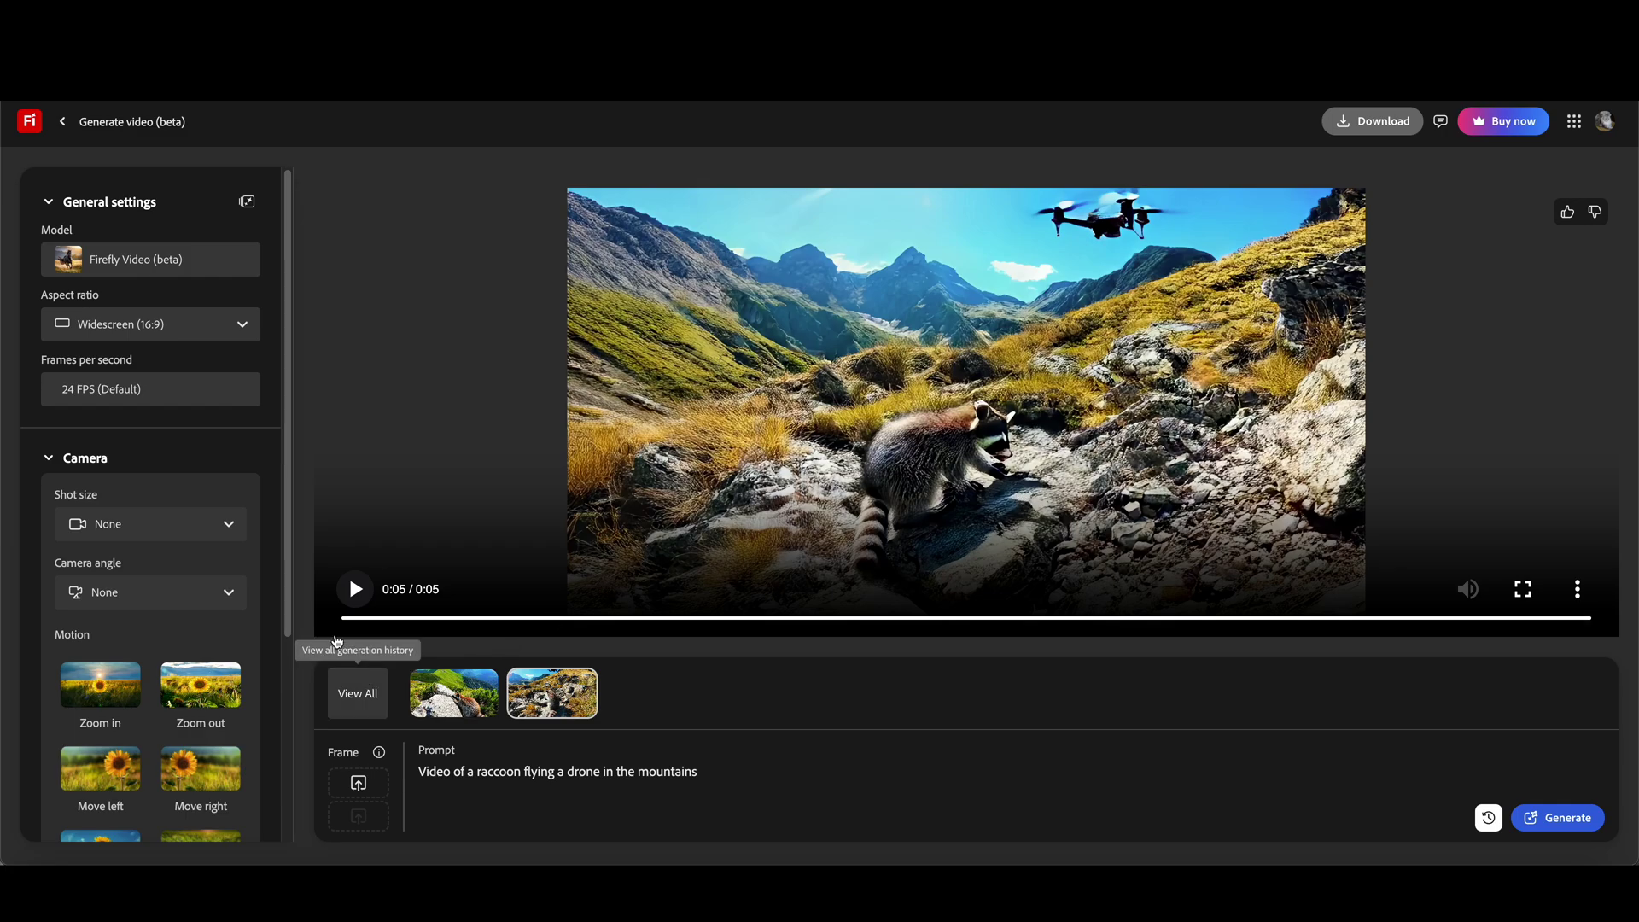
pyautogui.click(356, 589)
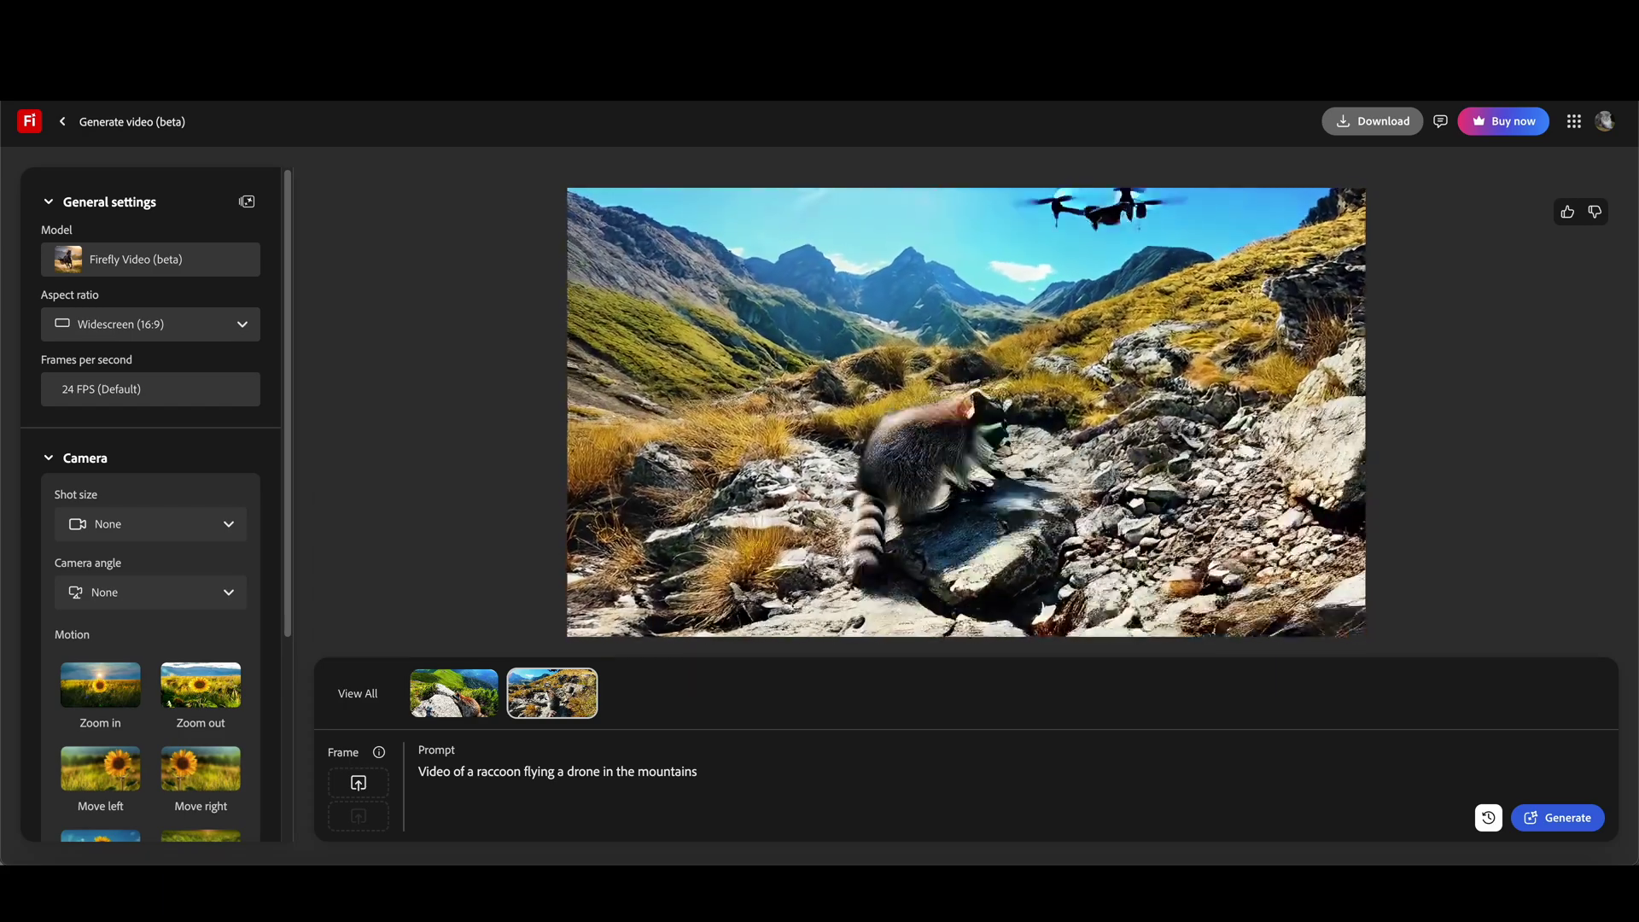
# Play the green-mountain clip twice, then the rocky-hillside clip twice.
pyautogui.click(470, 685)
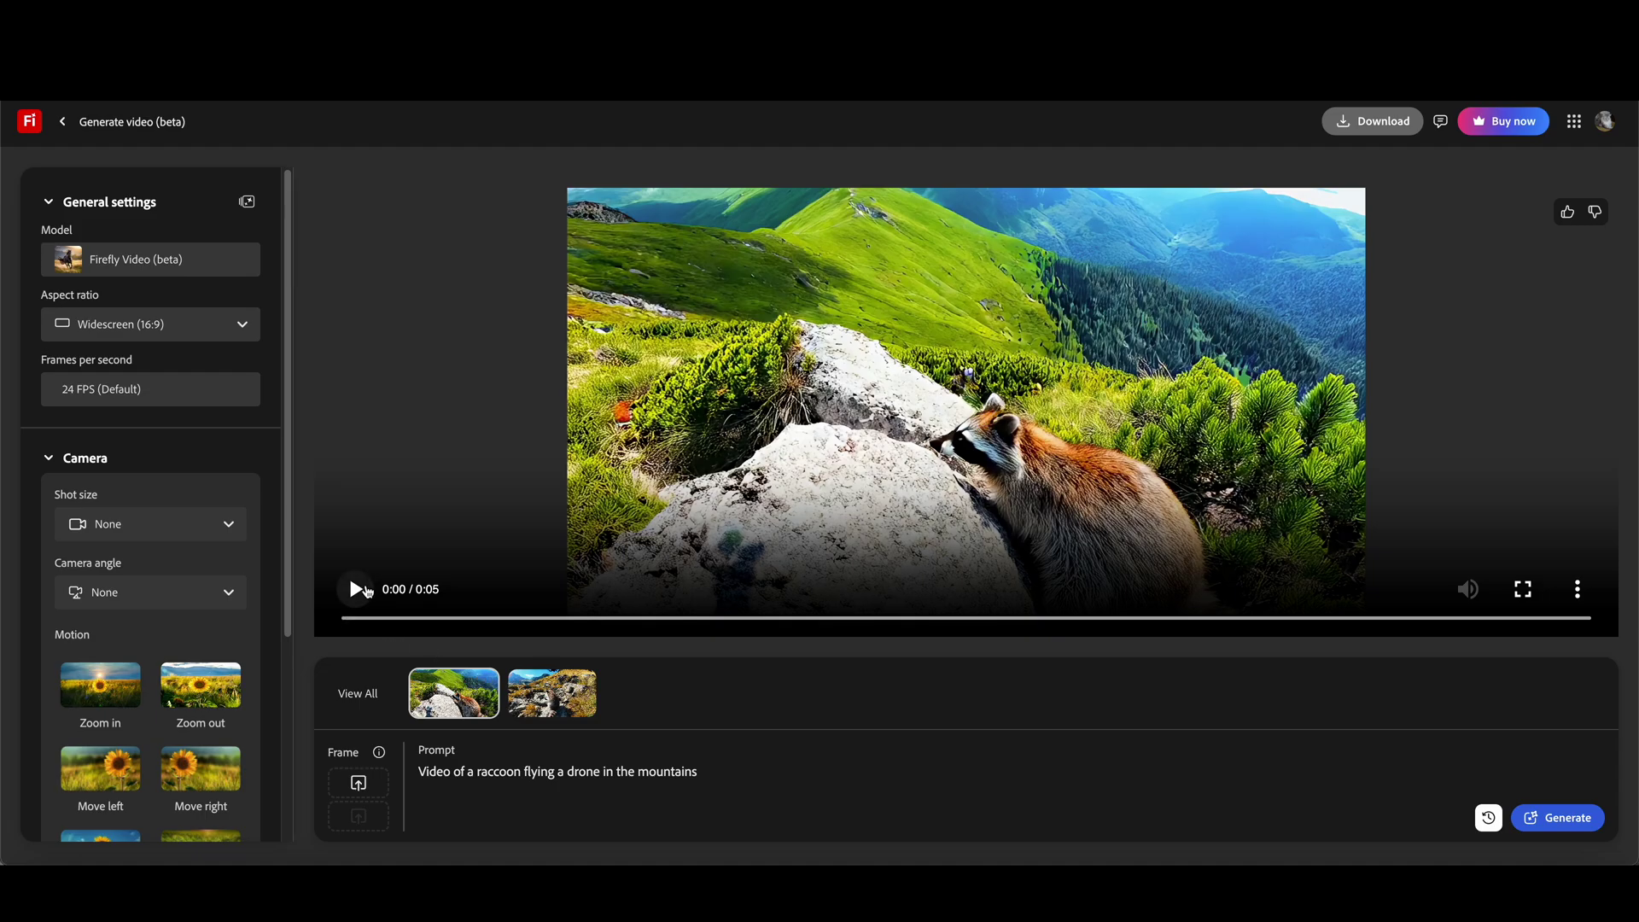
pyautogui.click(358, 589)
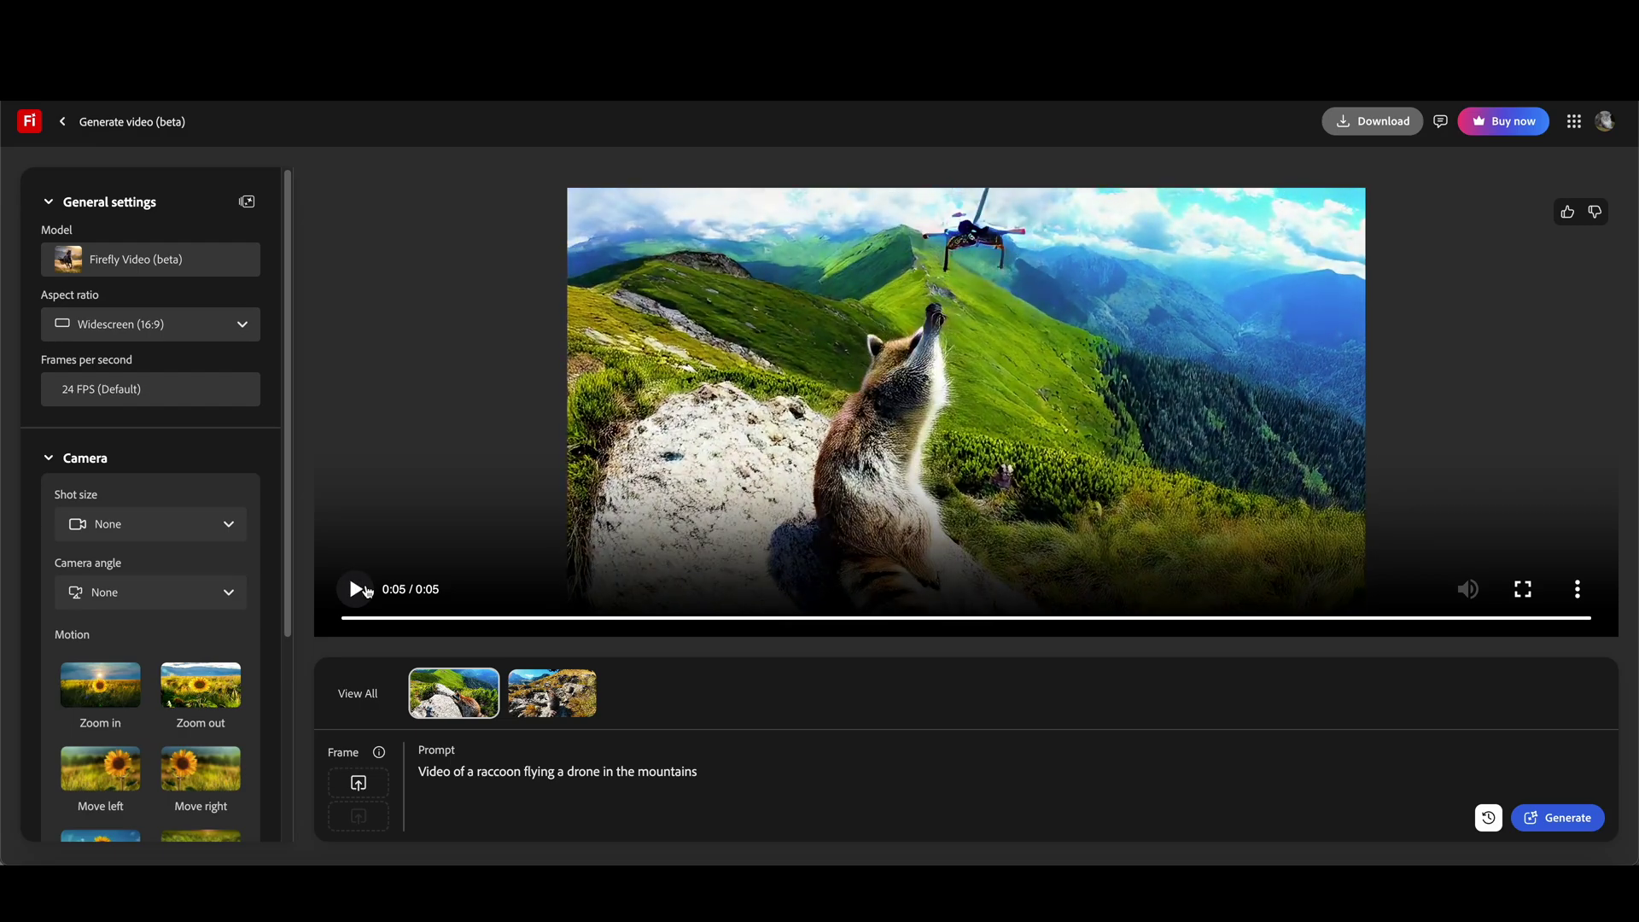
pyautogui.click(358, 589)
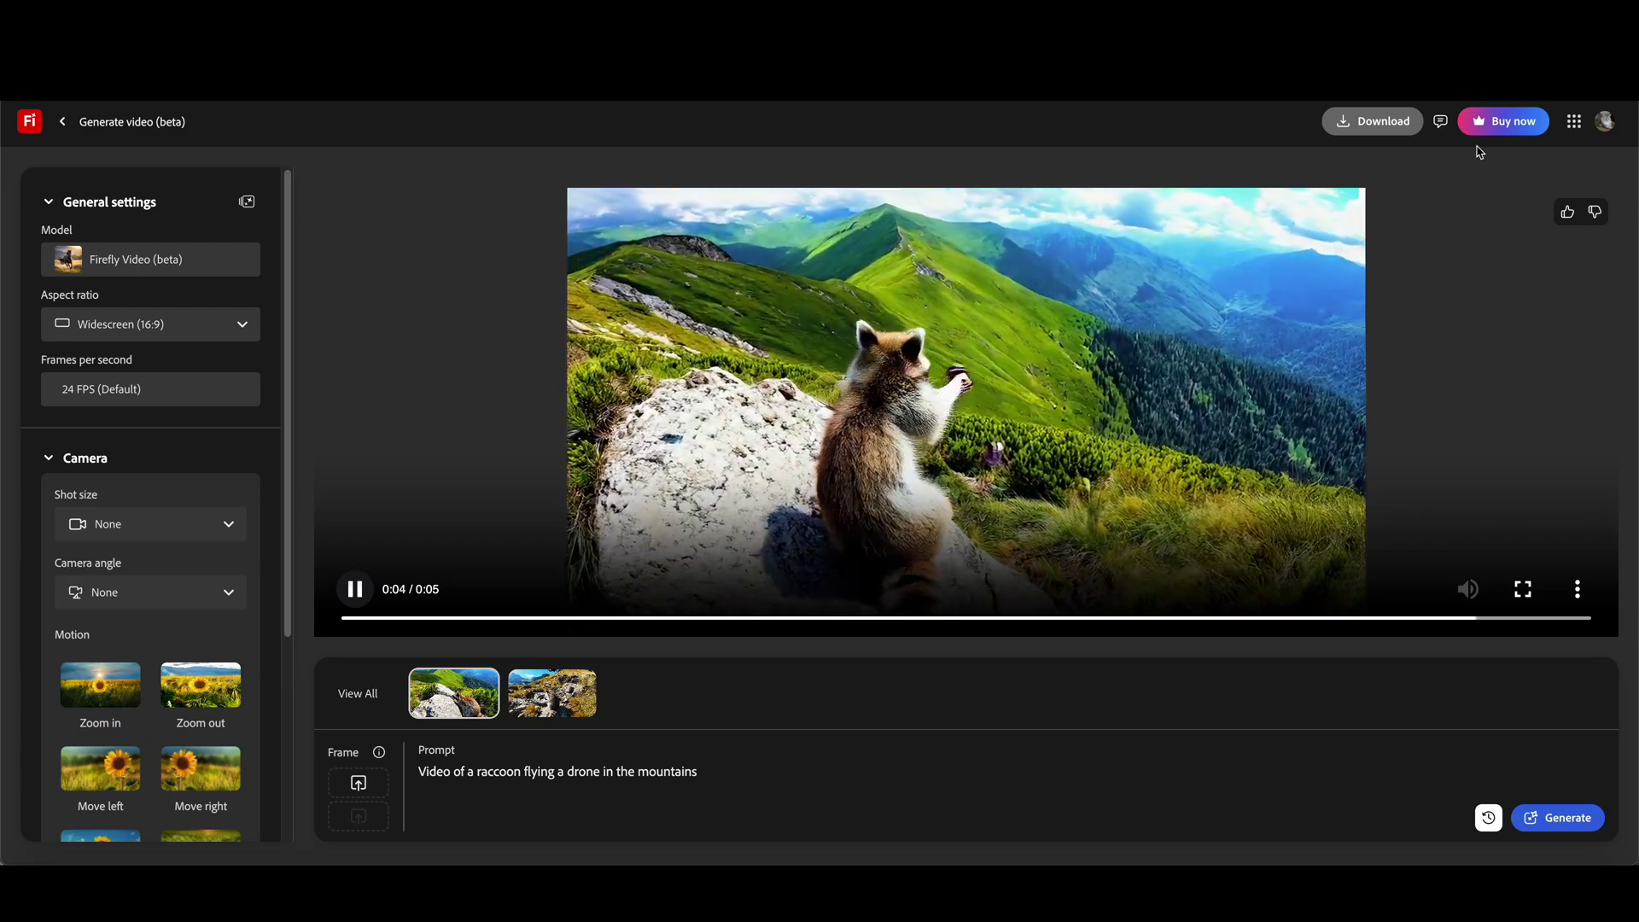
pyautogui.click(551, 694)
pyautogui.click(356, 589)
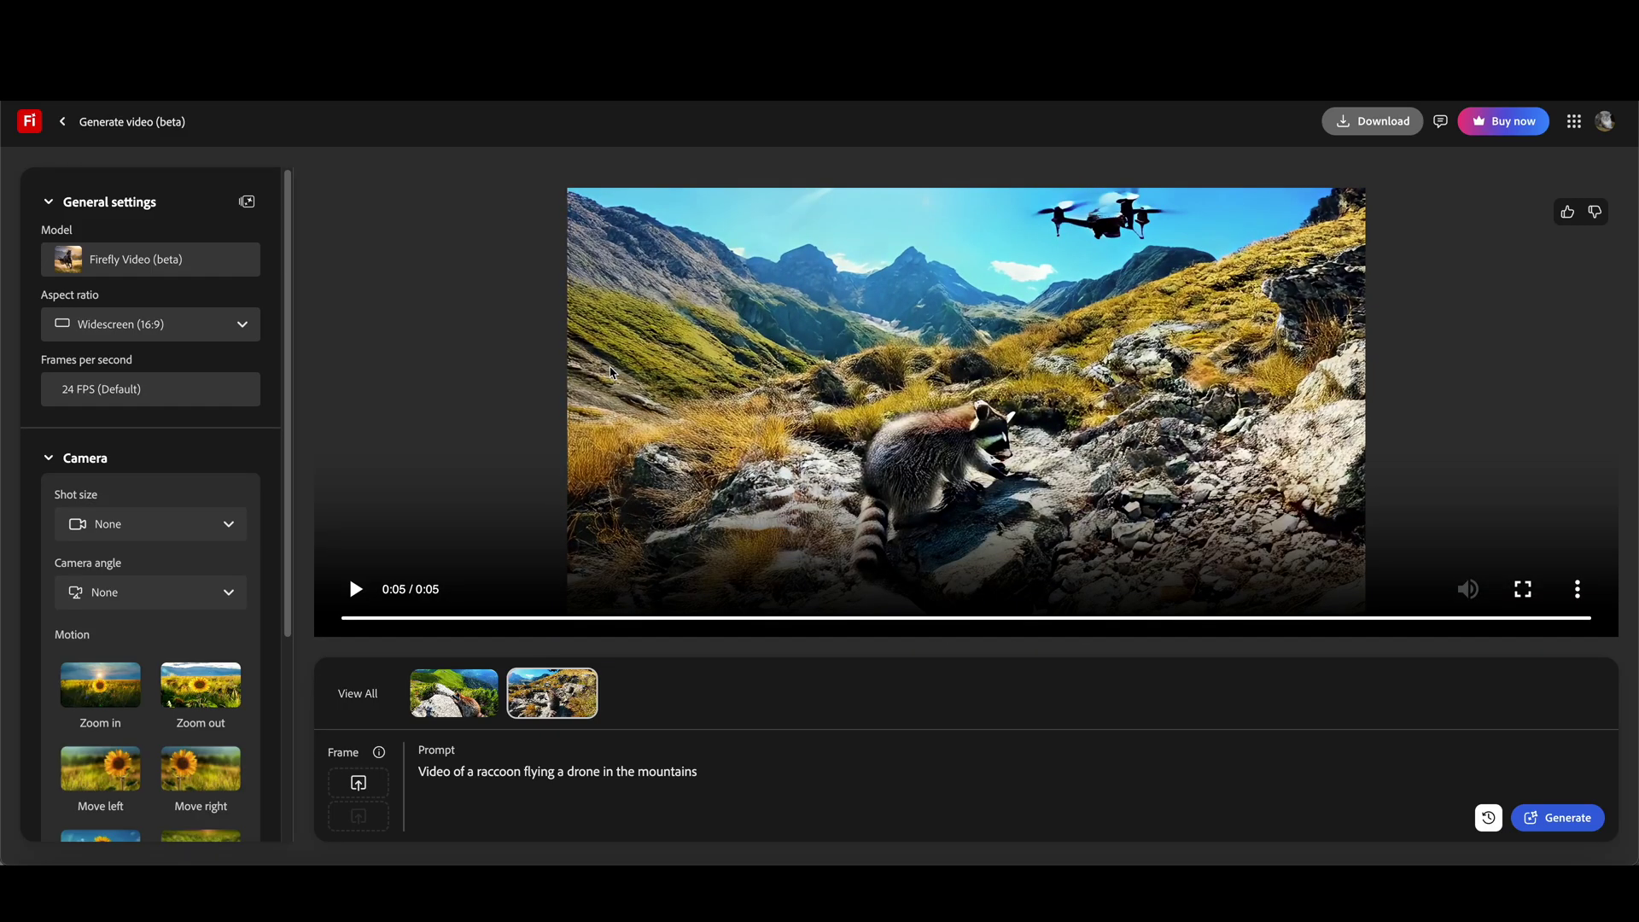
pyautogui.click(356, 589)
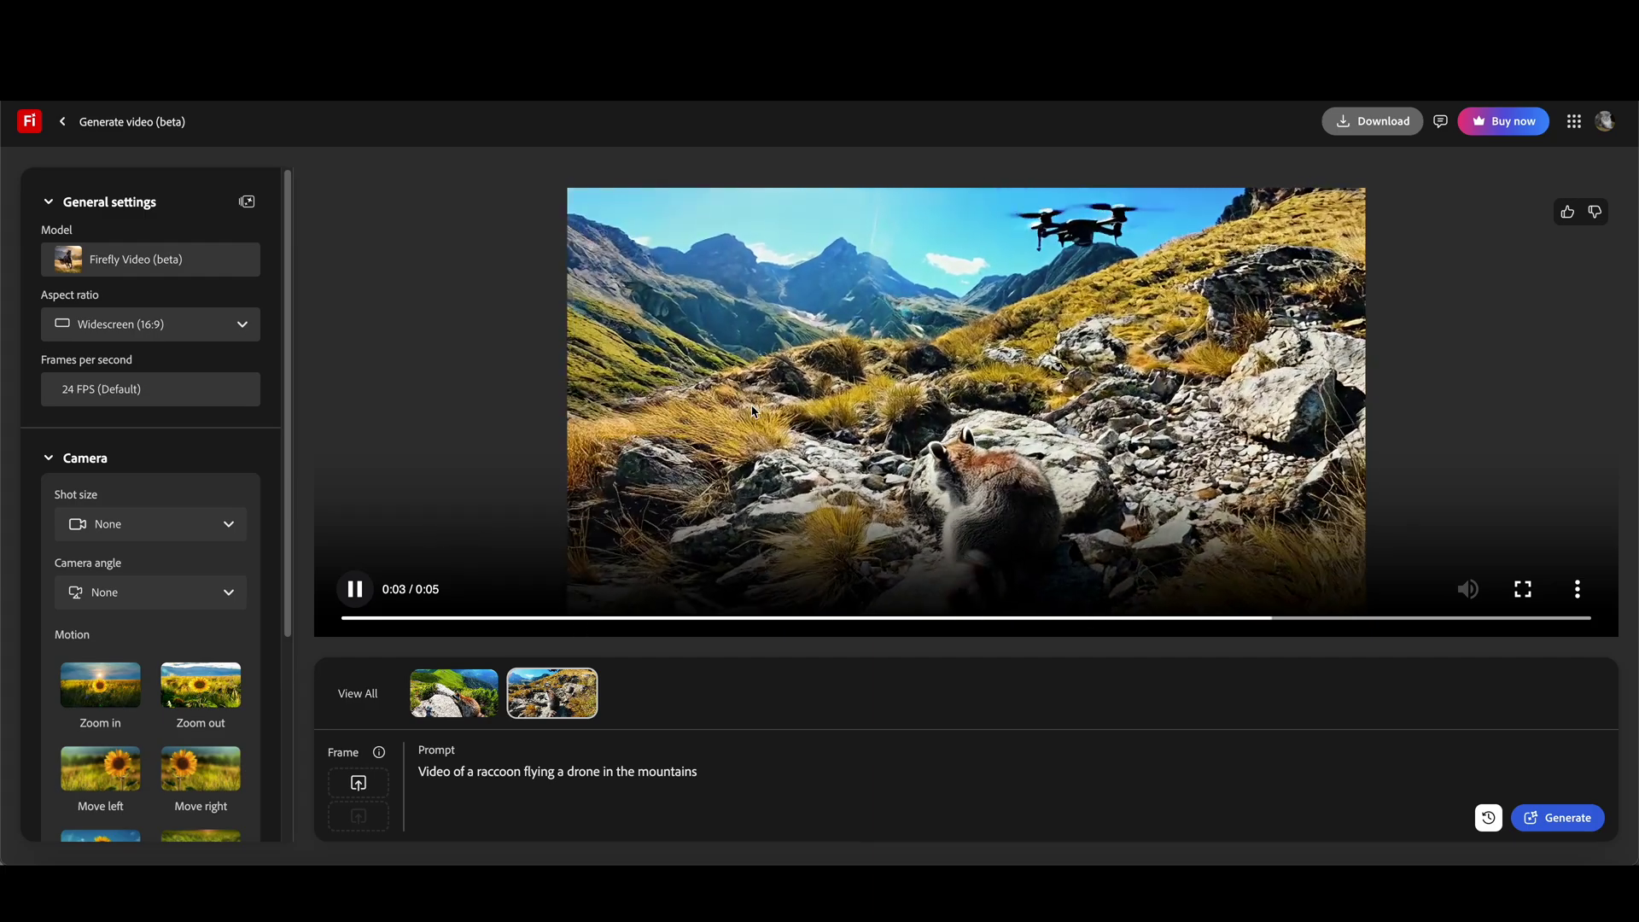
# Replay the green-mountain clip three more times, ending with the rocky-hillside clip selected.
pyautogui.click(452, 694)
pyautogui.click(355, 589)
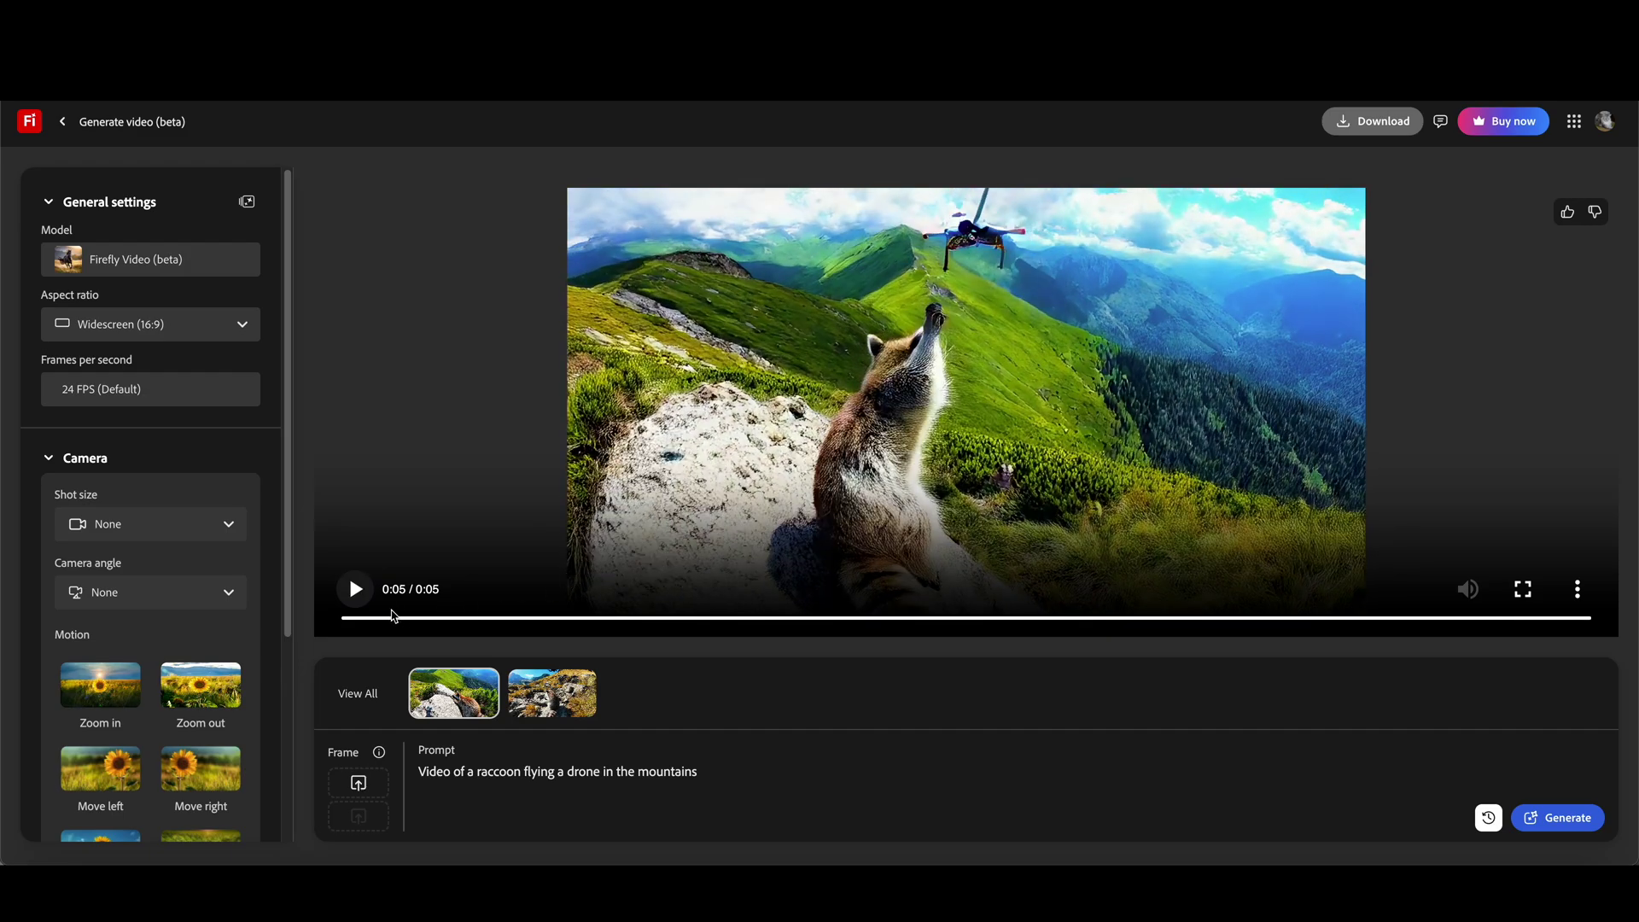
pyautogui.click(356, 591)
pyautogui.click(551, 694)
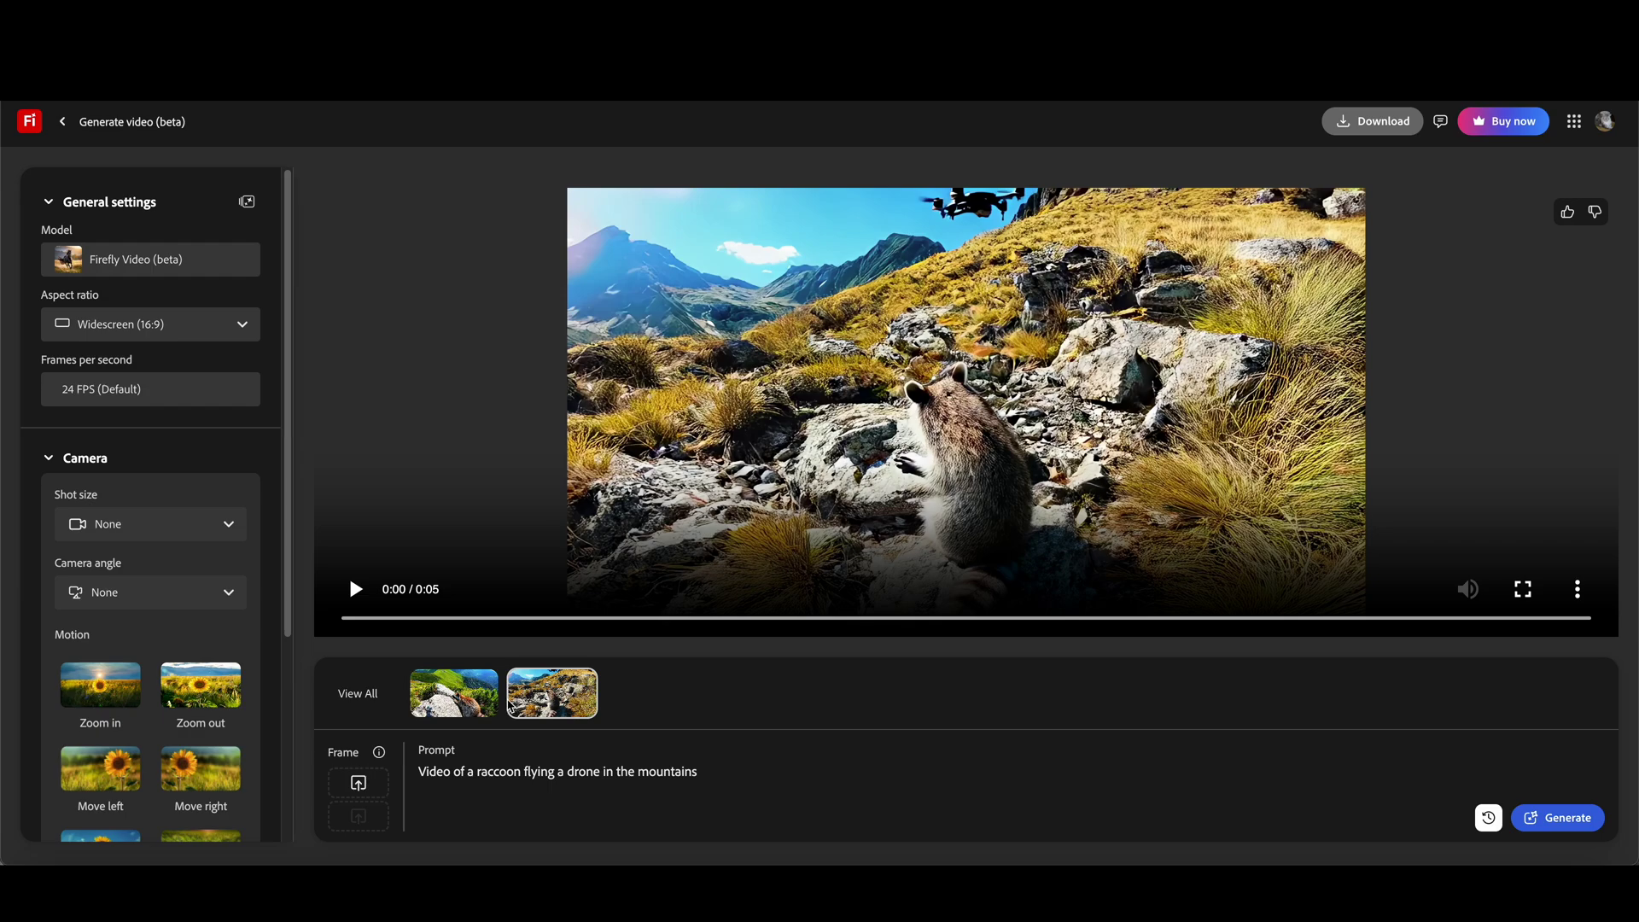
pyautogui.click(454, 693)
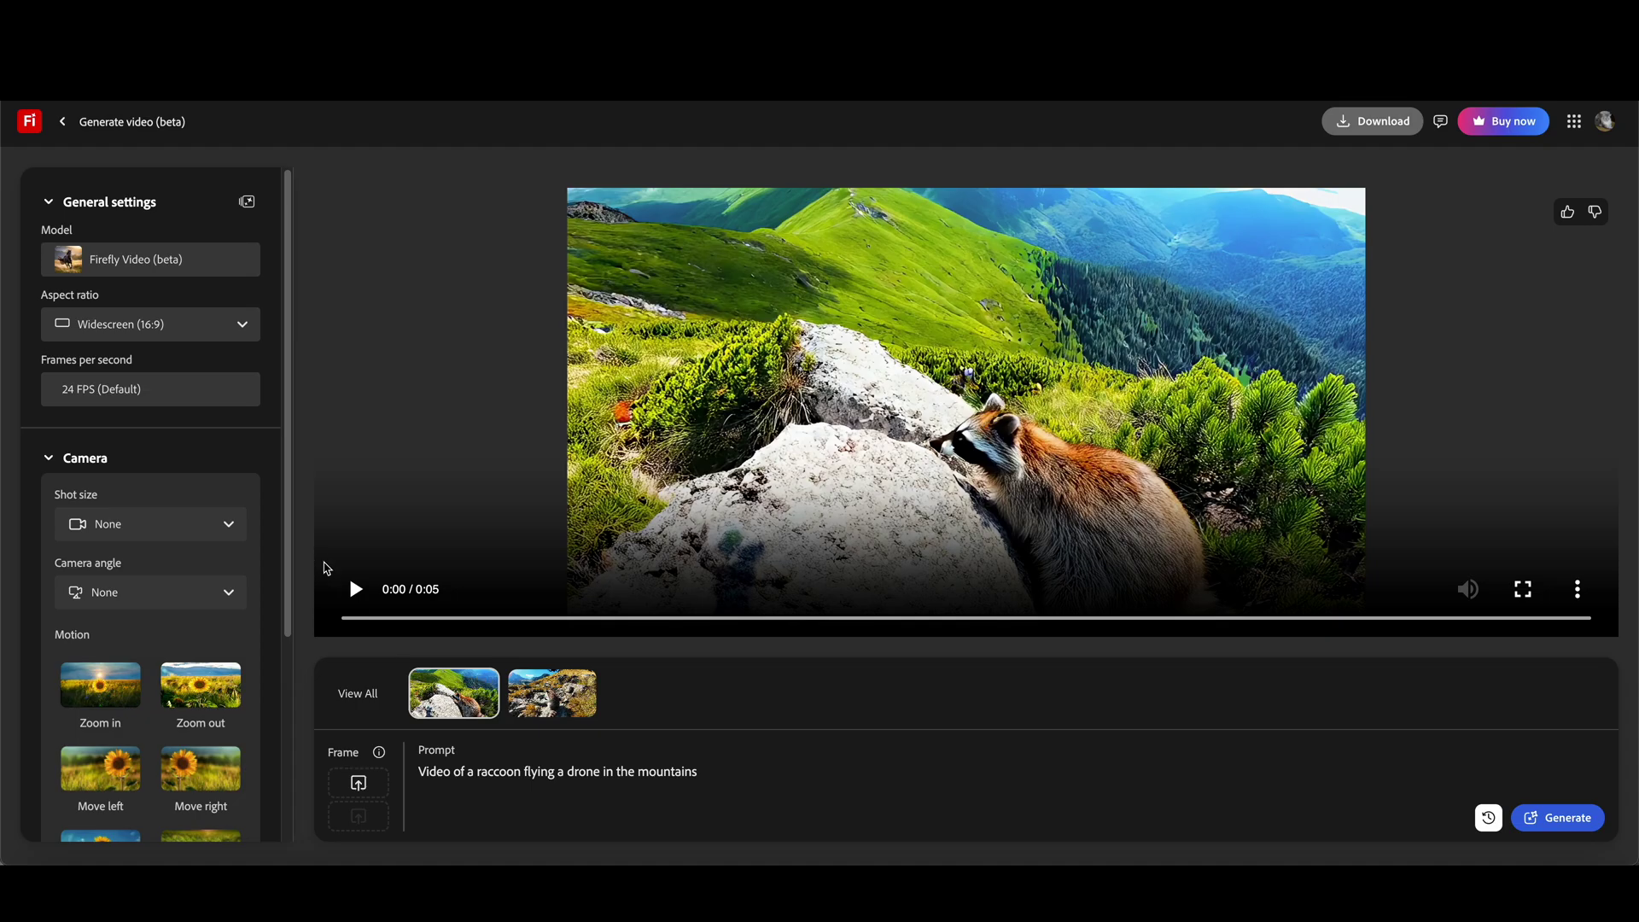
pyautogui.click(355, 590)
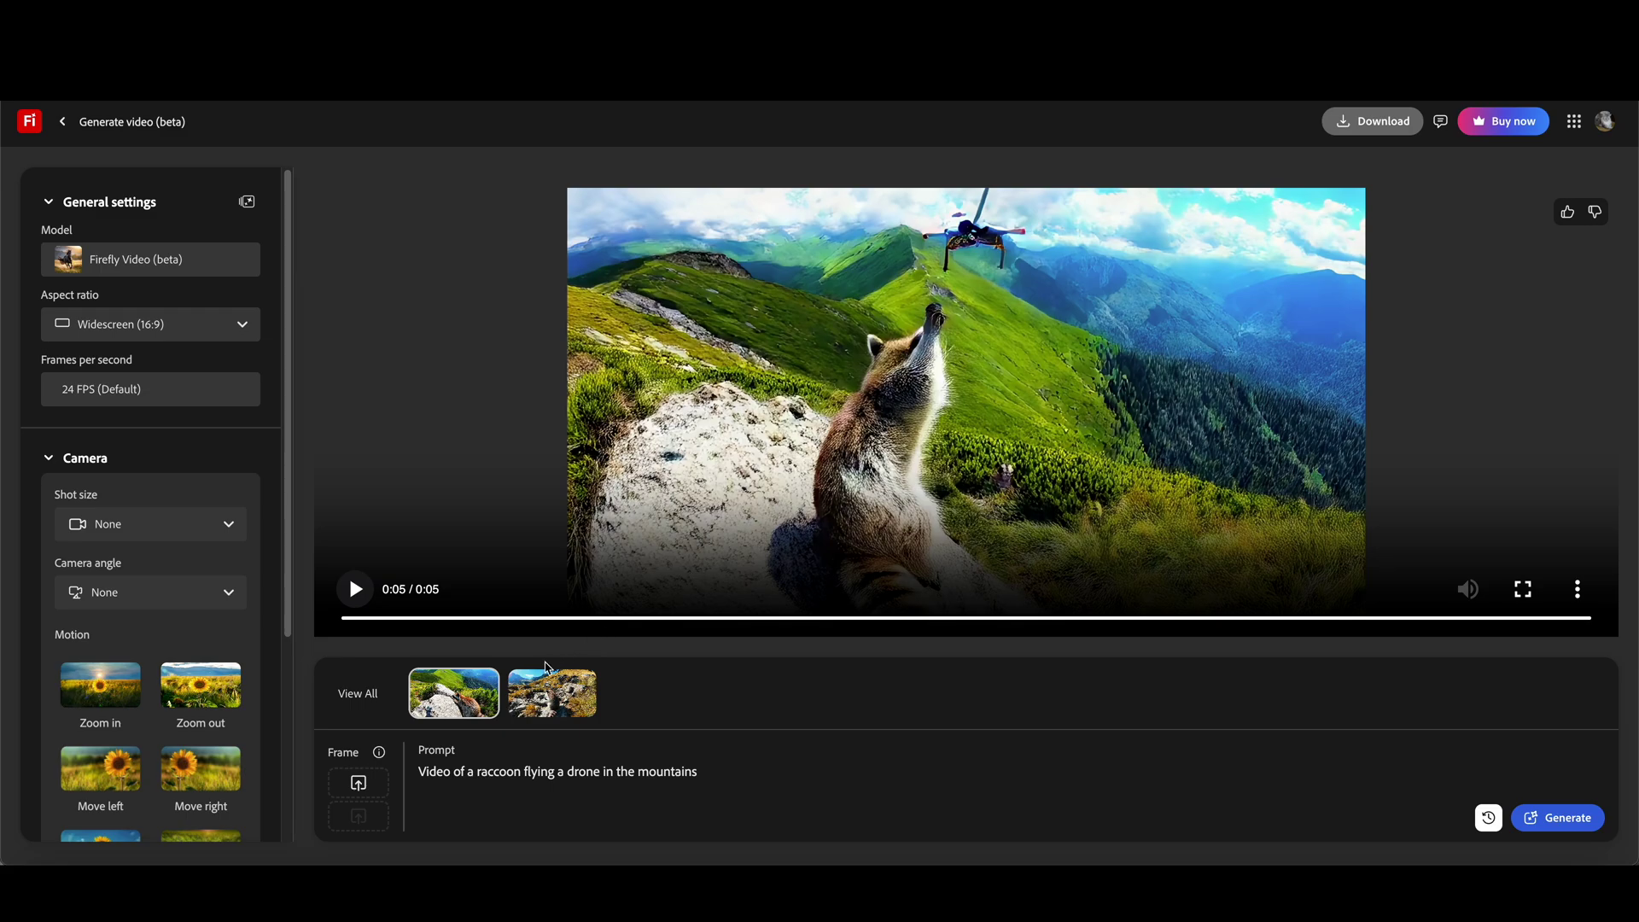
pyautogui.click(550, 693)
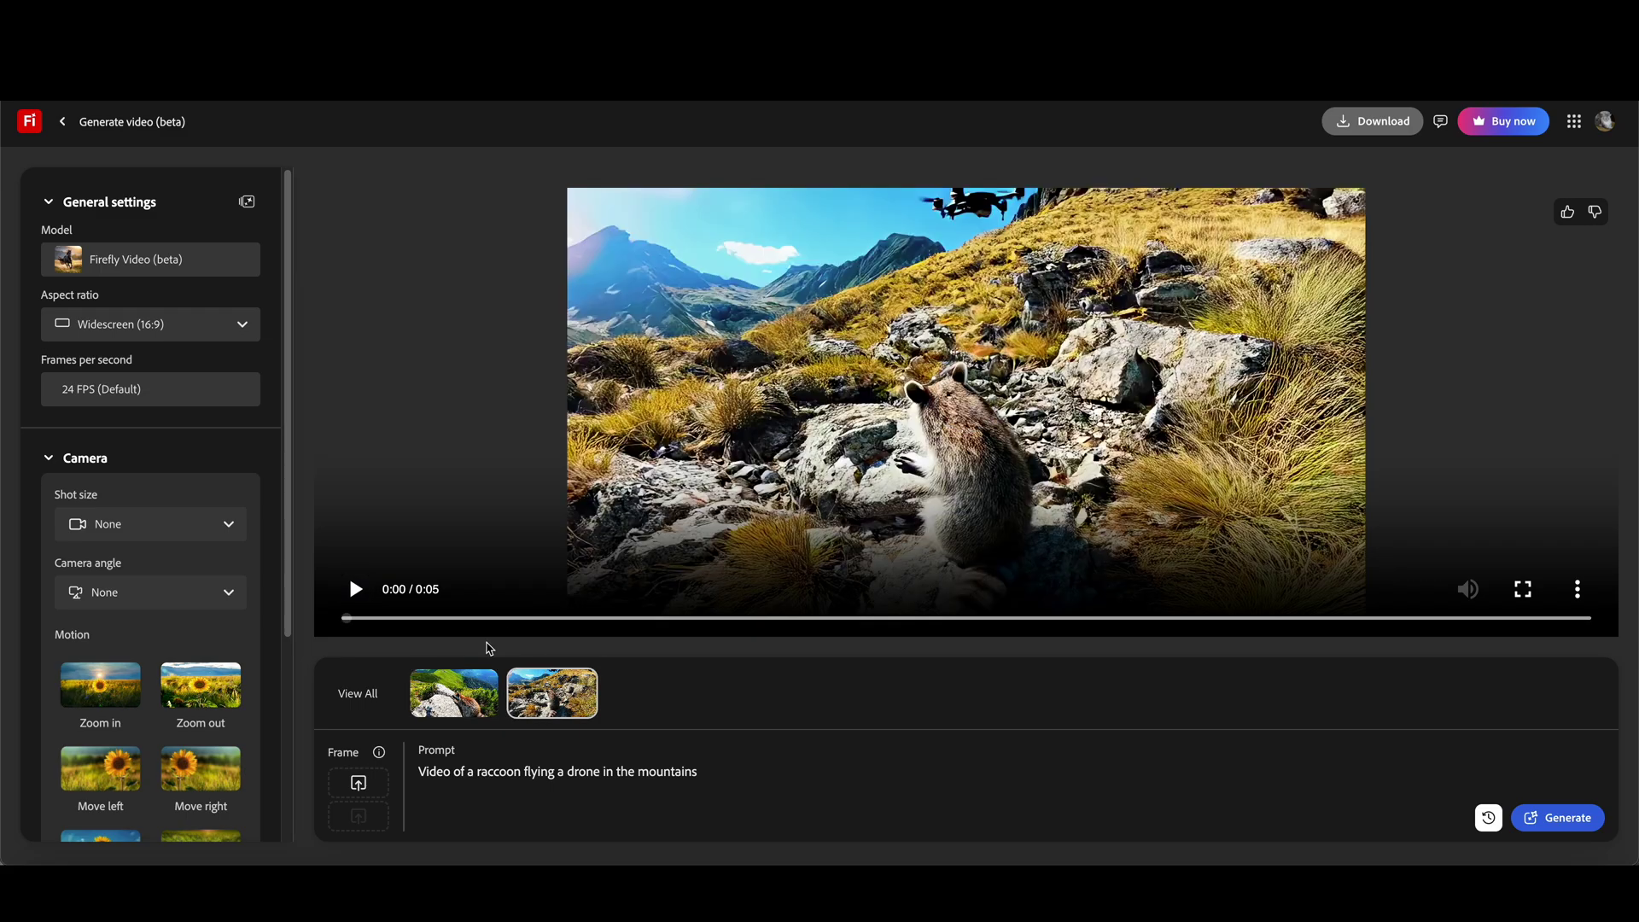
# Play the rocky-hillside clip, then the green-mountain clip twice.
pyautogui.click(355, 589)
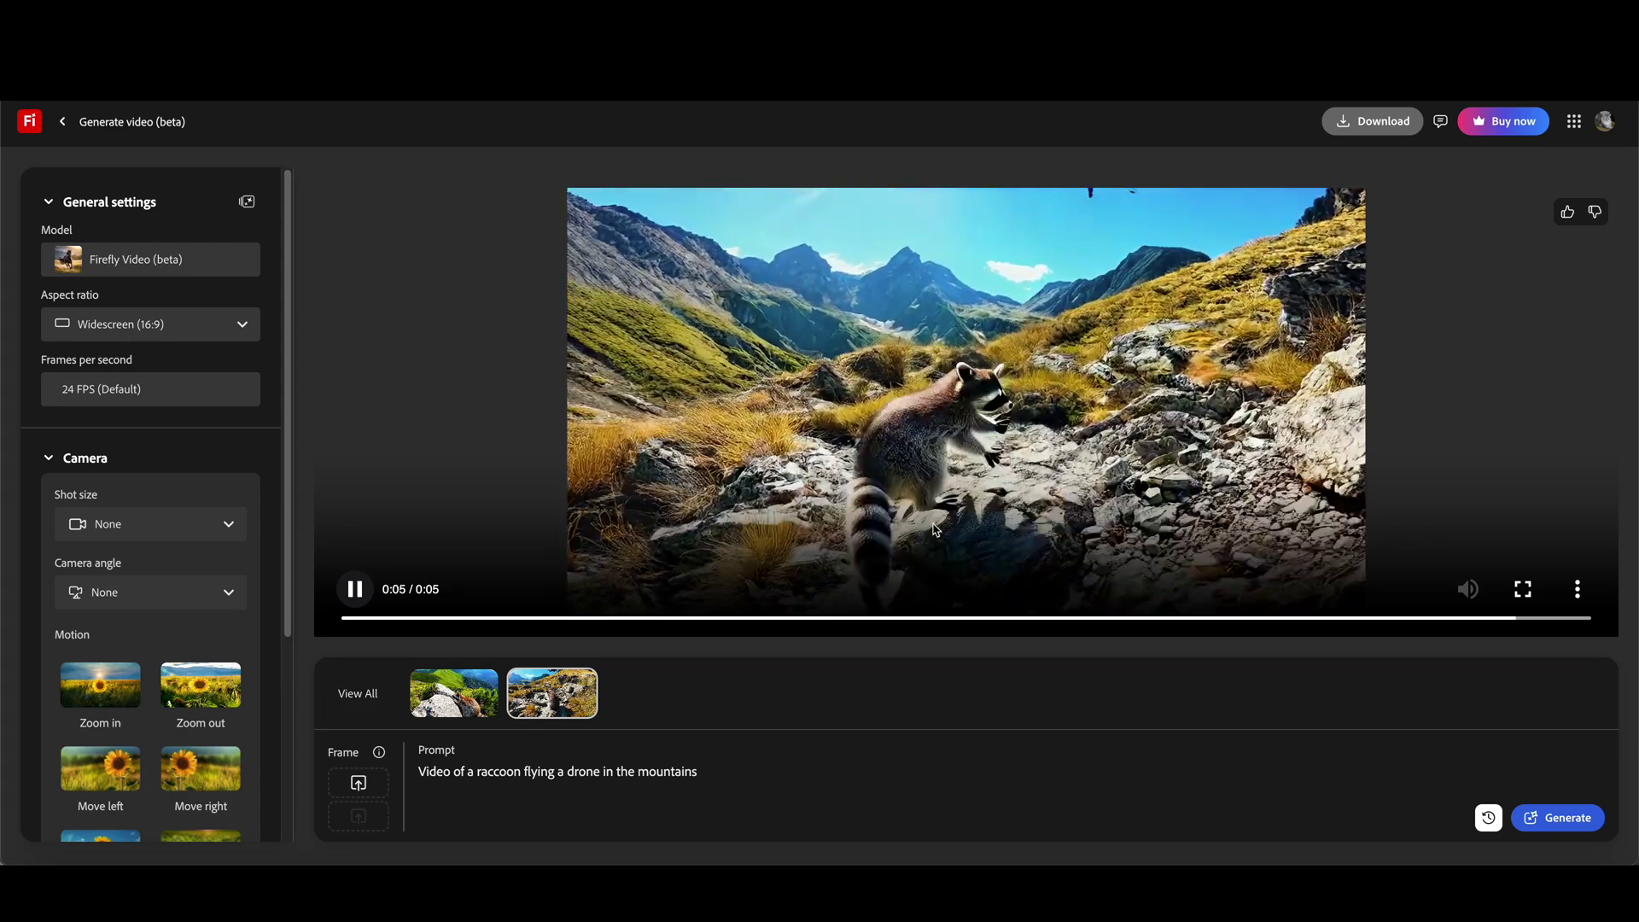
pyautogui.click(453, 692)
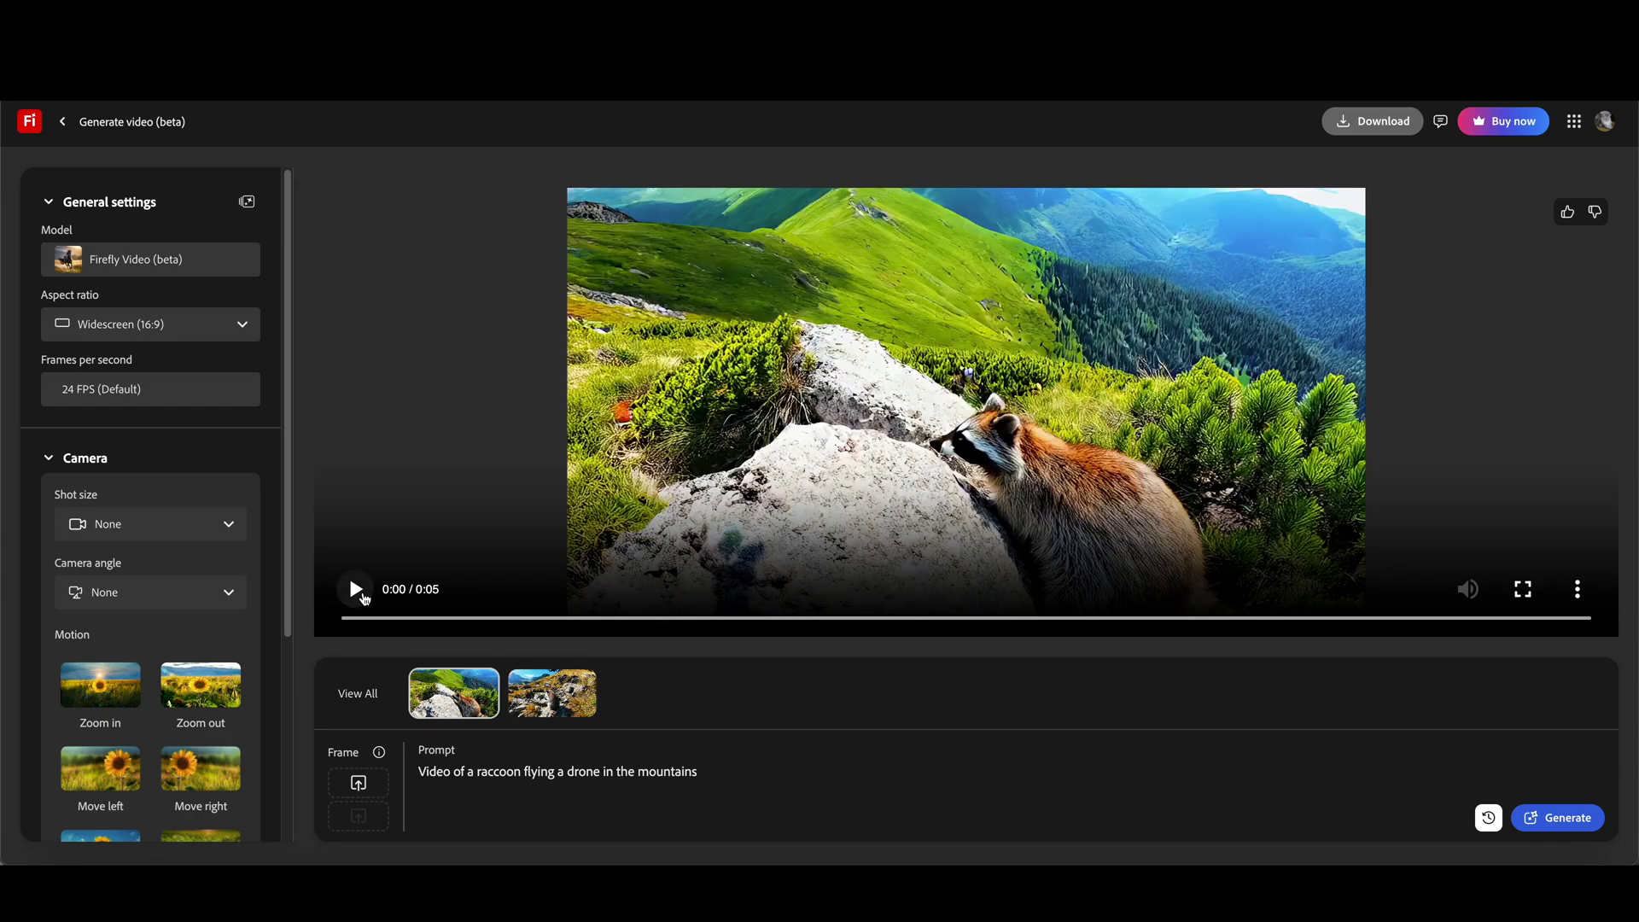
pyautogui.click(357, 590)
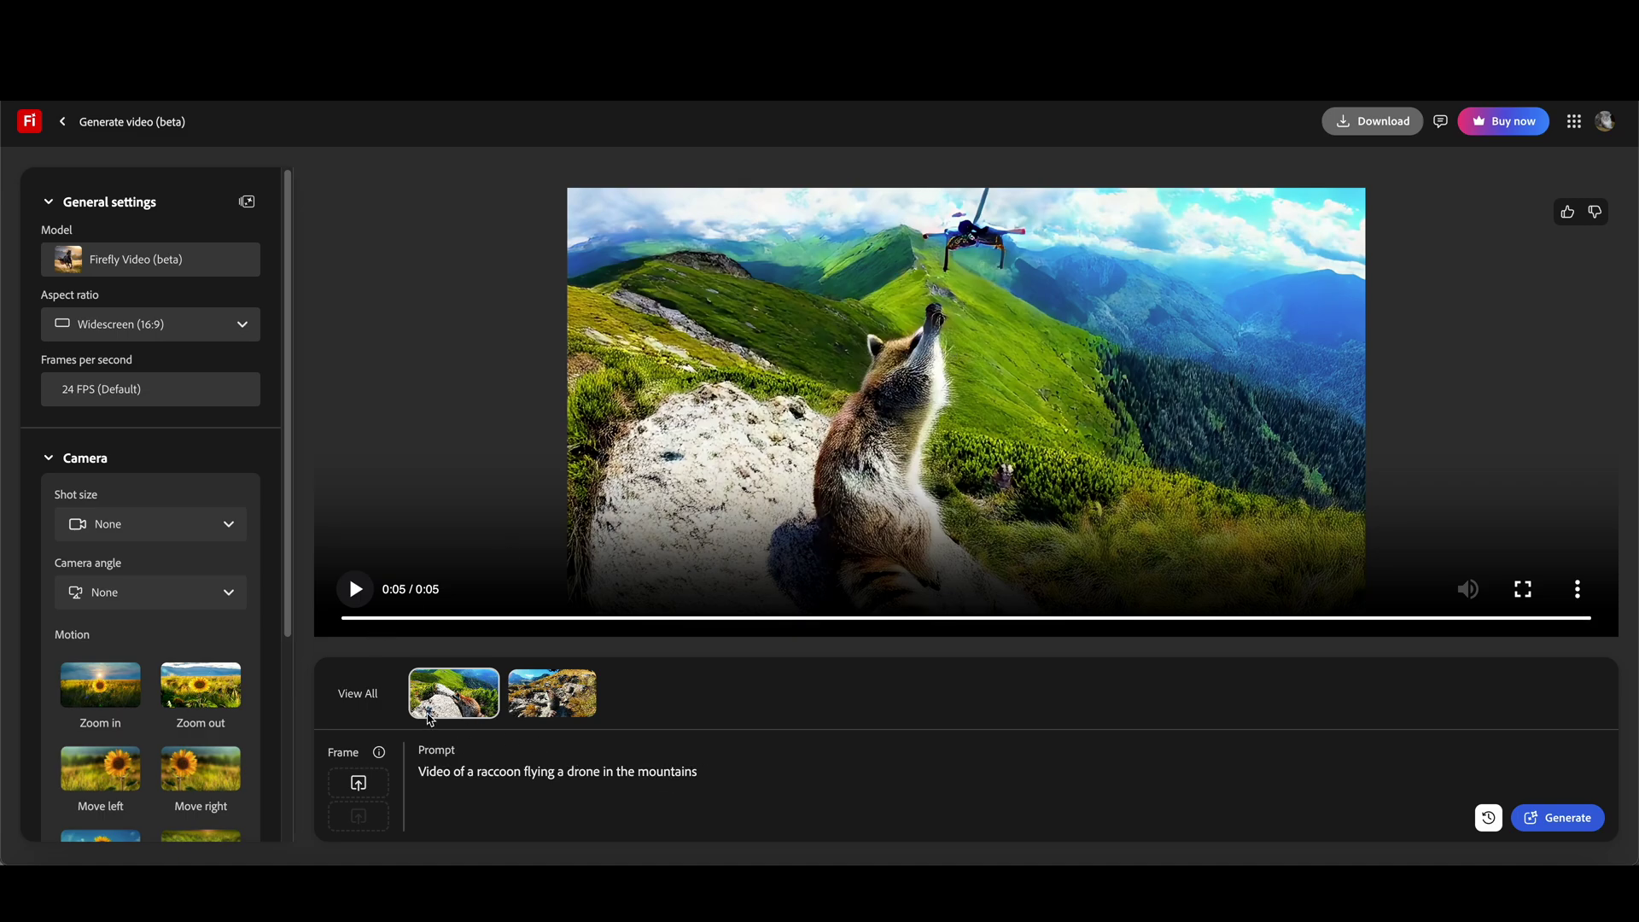
pyautogui.click(372, 592)
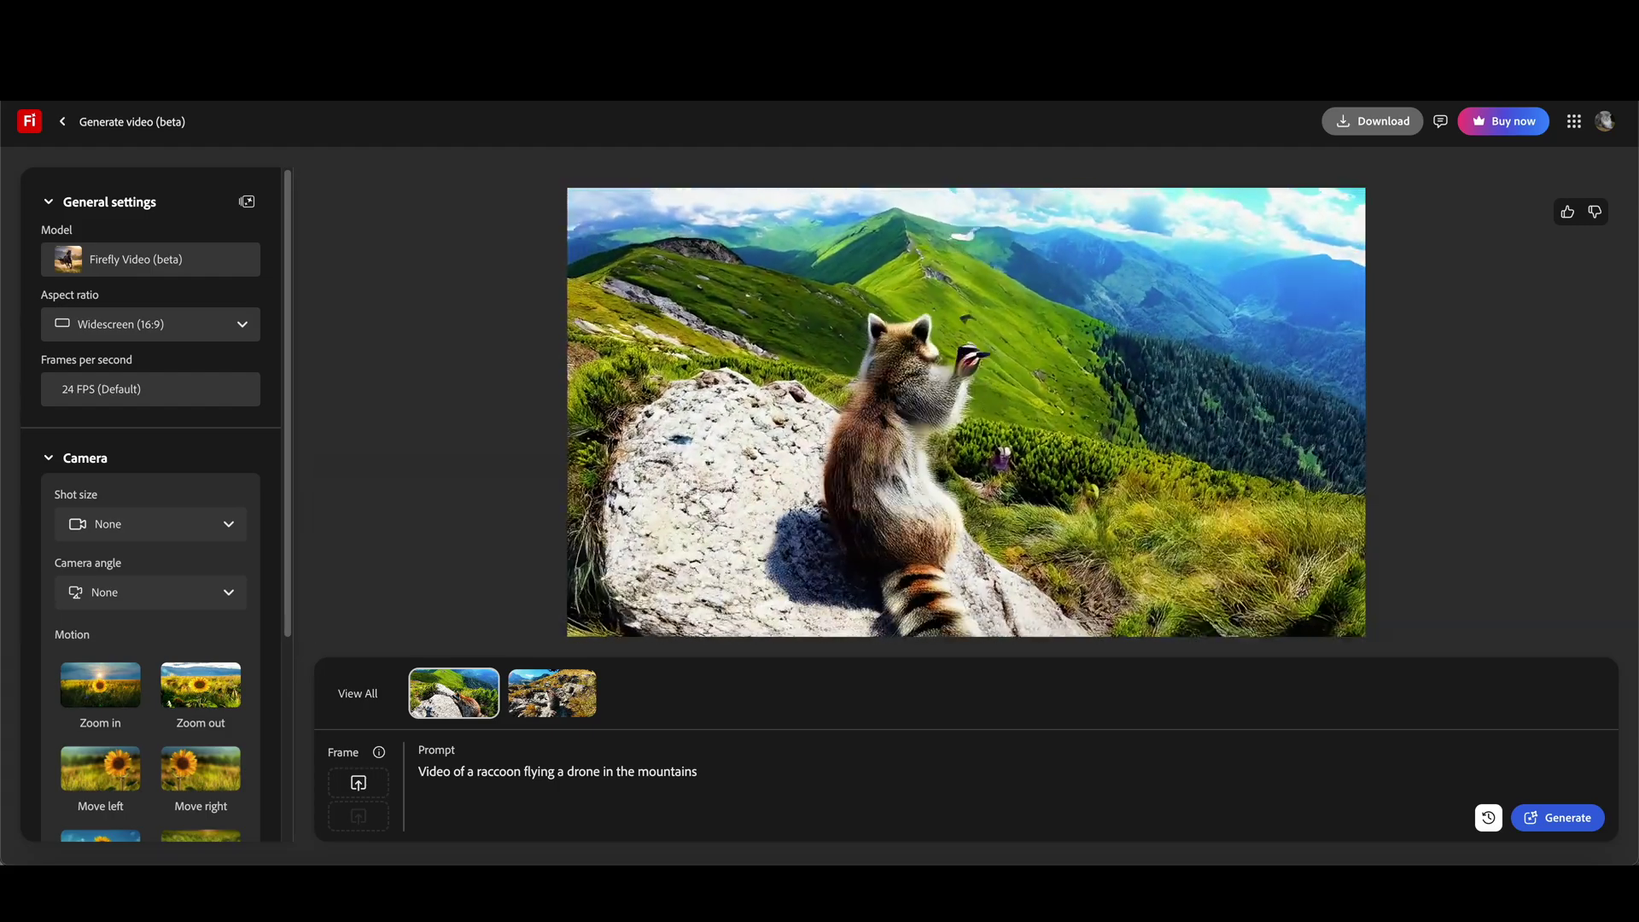
# Play the rocky-hillside clip once more, then the green hillside clip to its end.
pyautogui.click(538, 692)
pyautogui.click(353, 589)
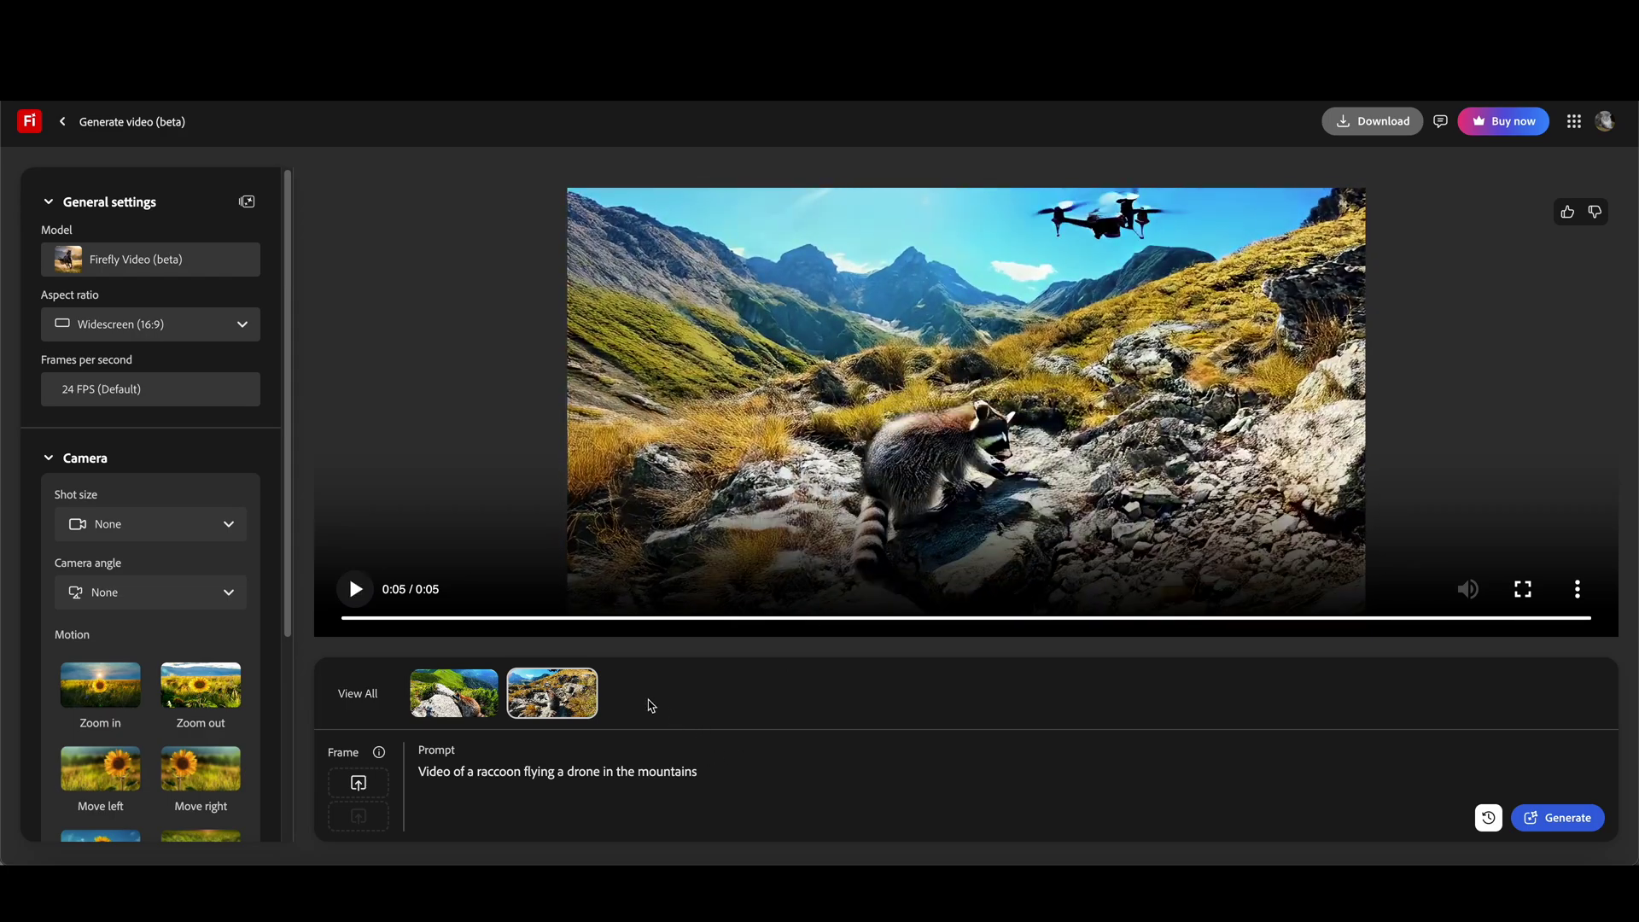
pyautogui.click(452, 693)
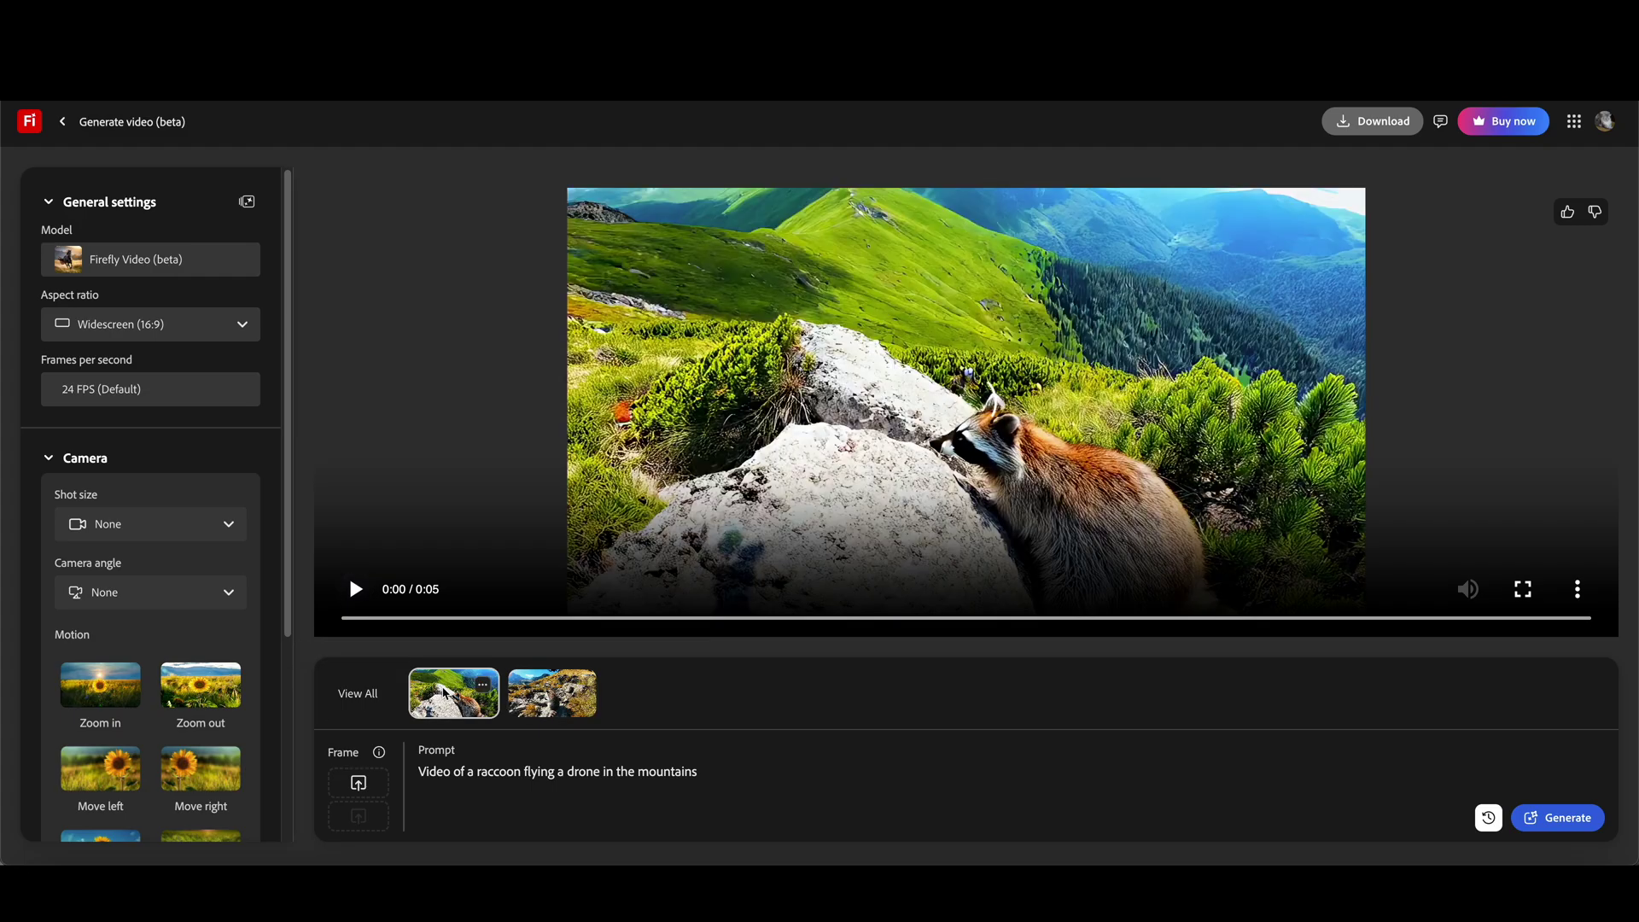
pyautogui.click(358, 590)
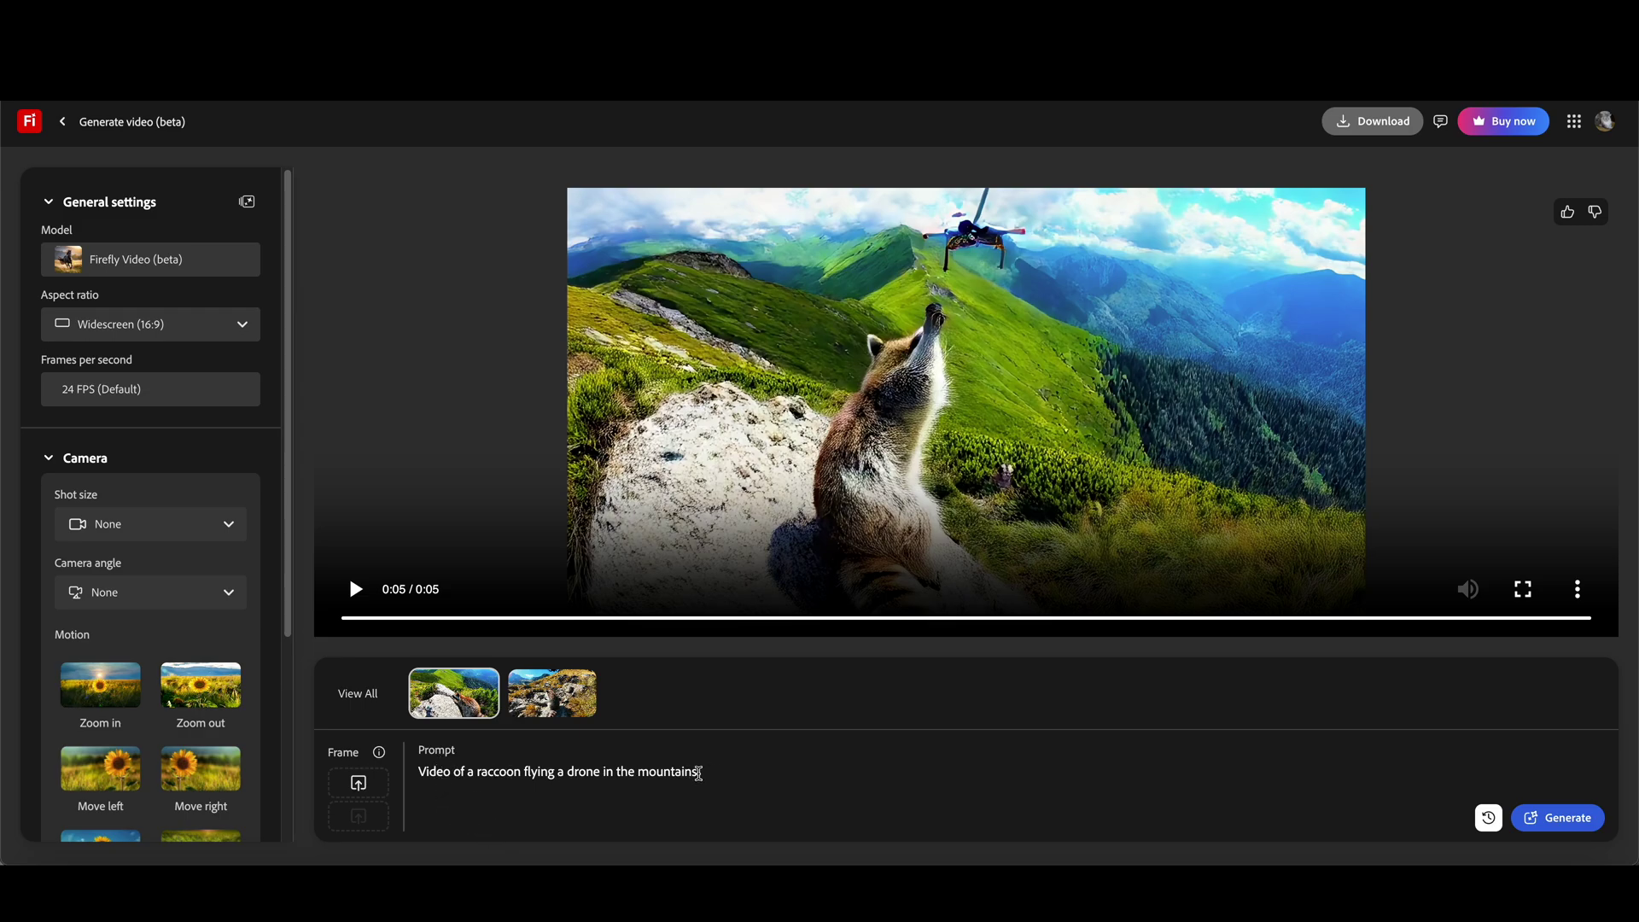
# Play the rocky drone clip, then the green hillside clip twice.
pyautogui.click(551, 692)
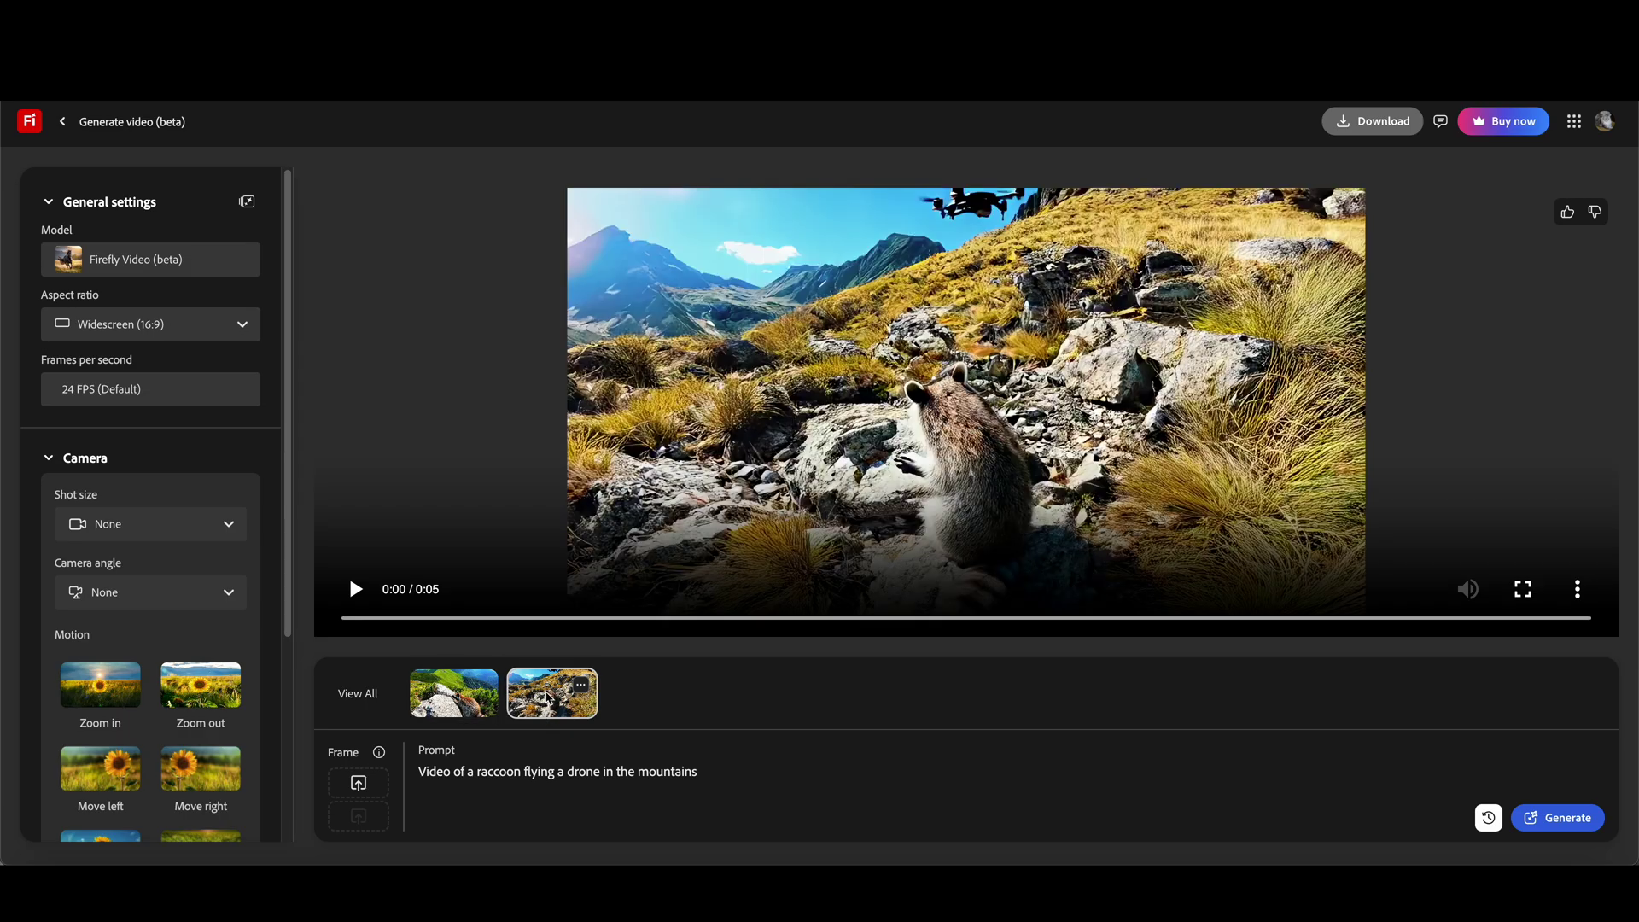
pyautogui.click(356, 589)
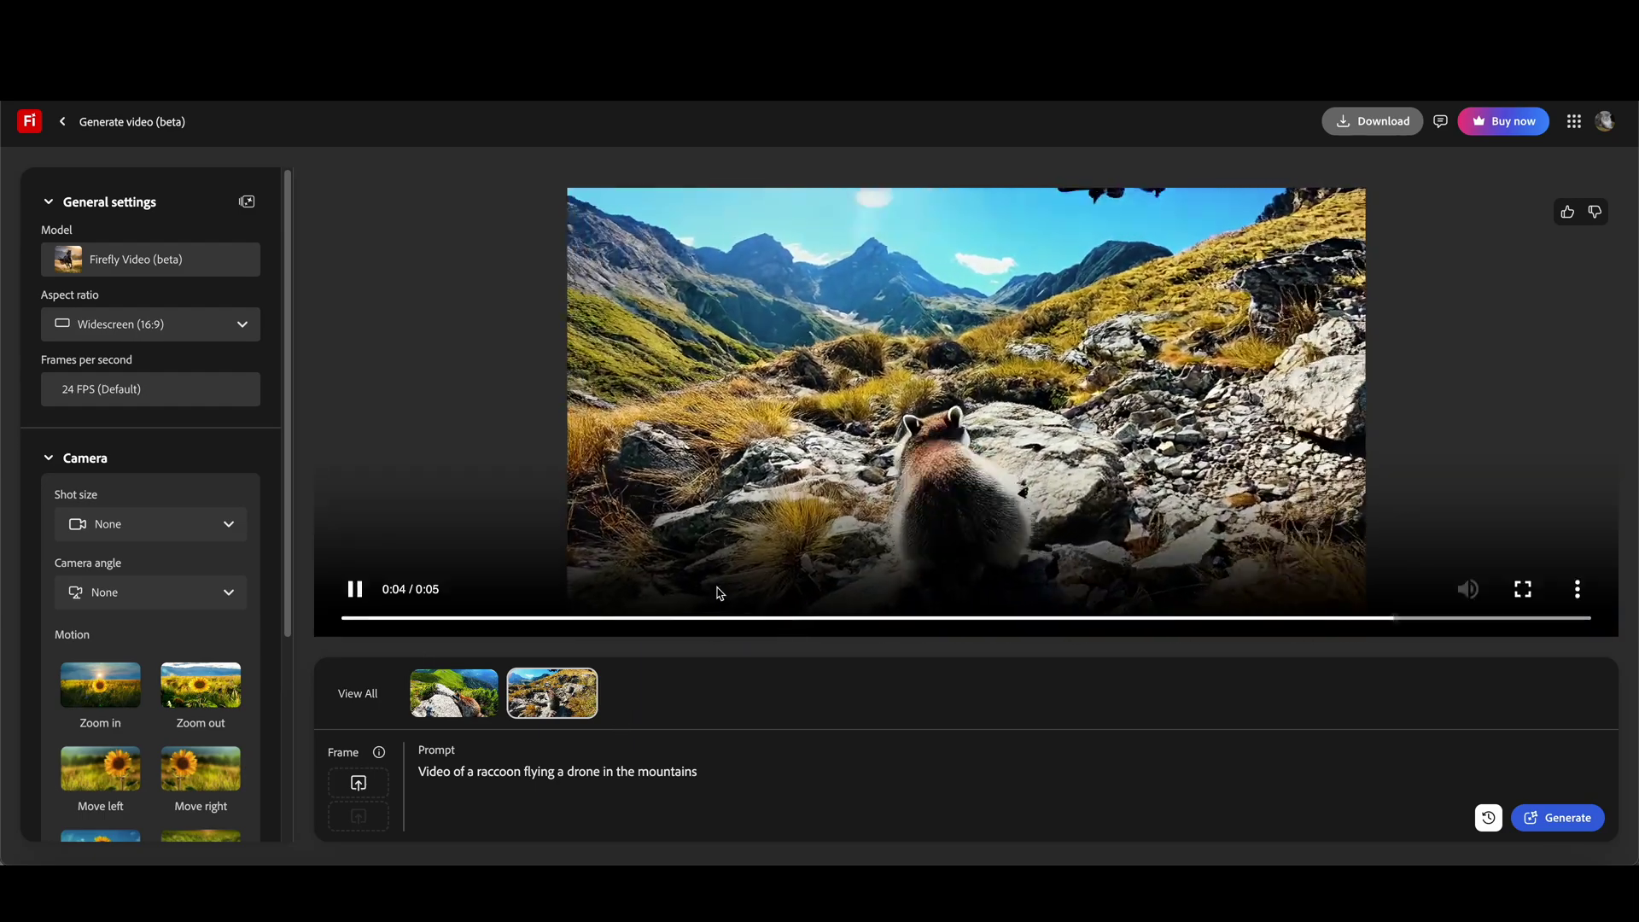
pyautogui.click(455, 693)
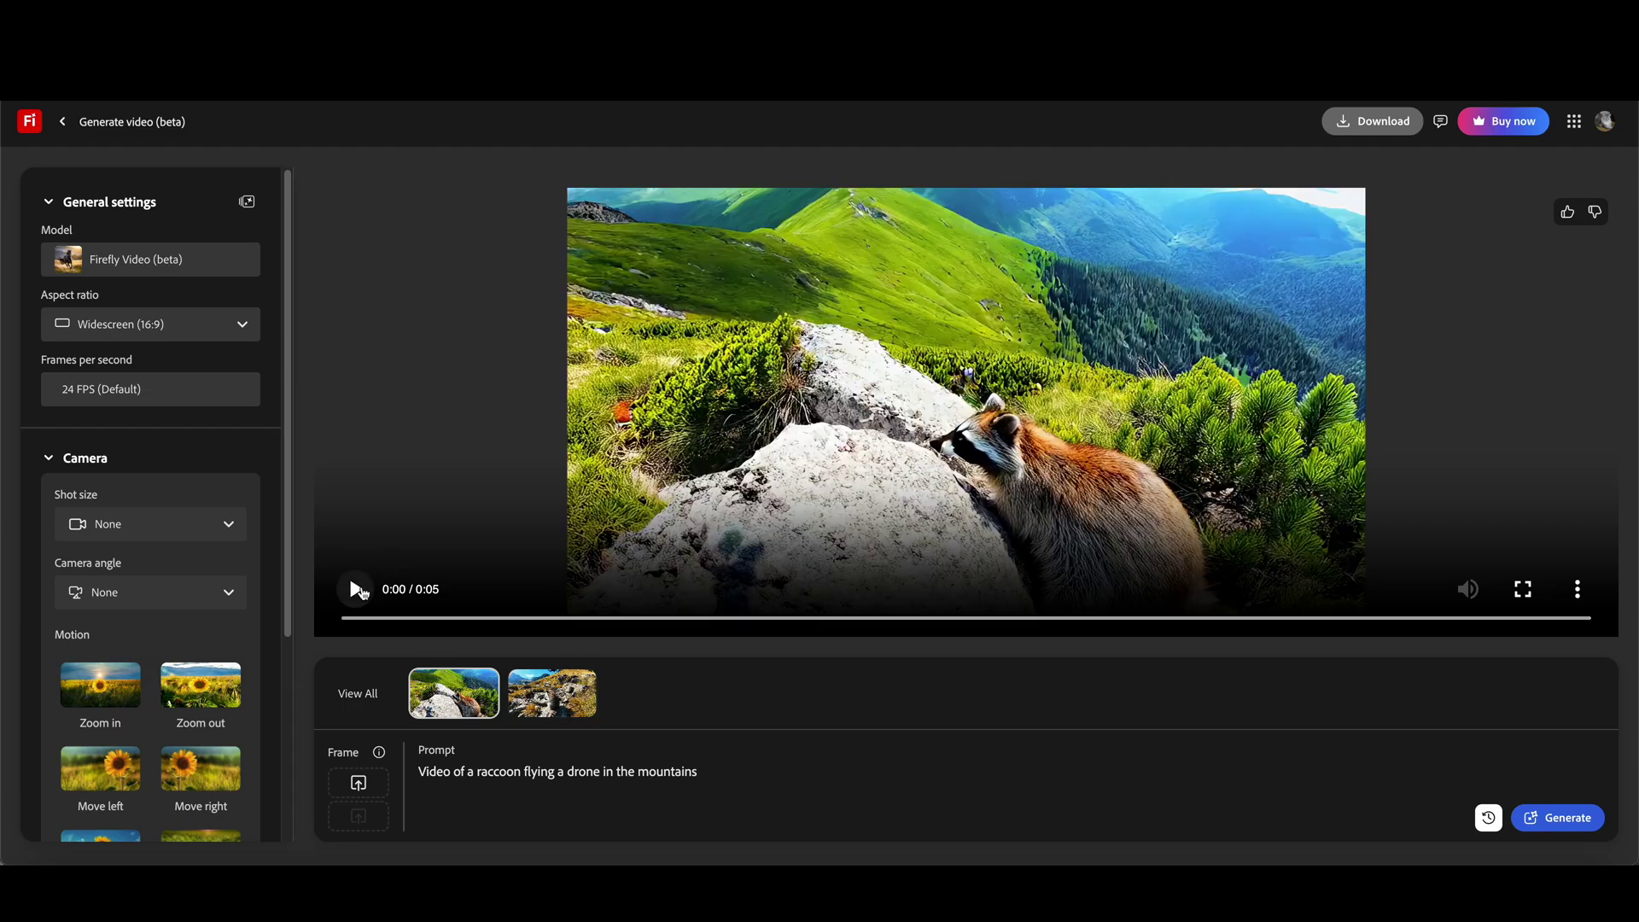
pyautogui.click(360, 591)
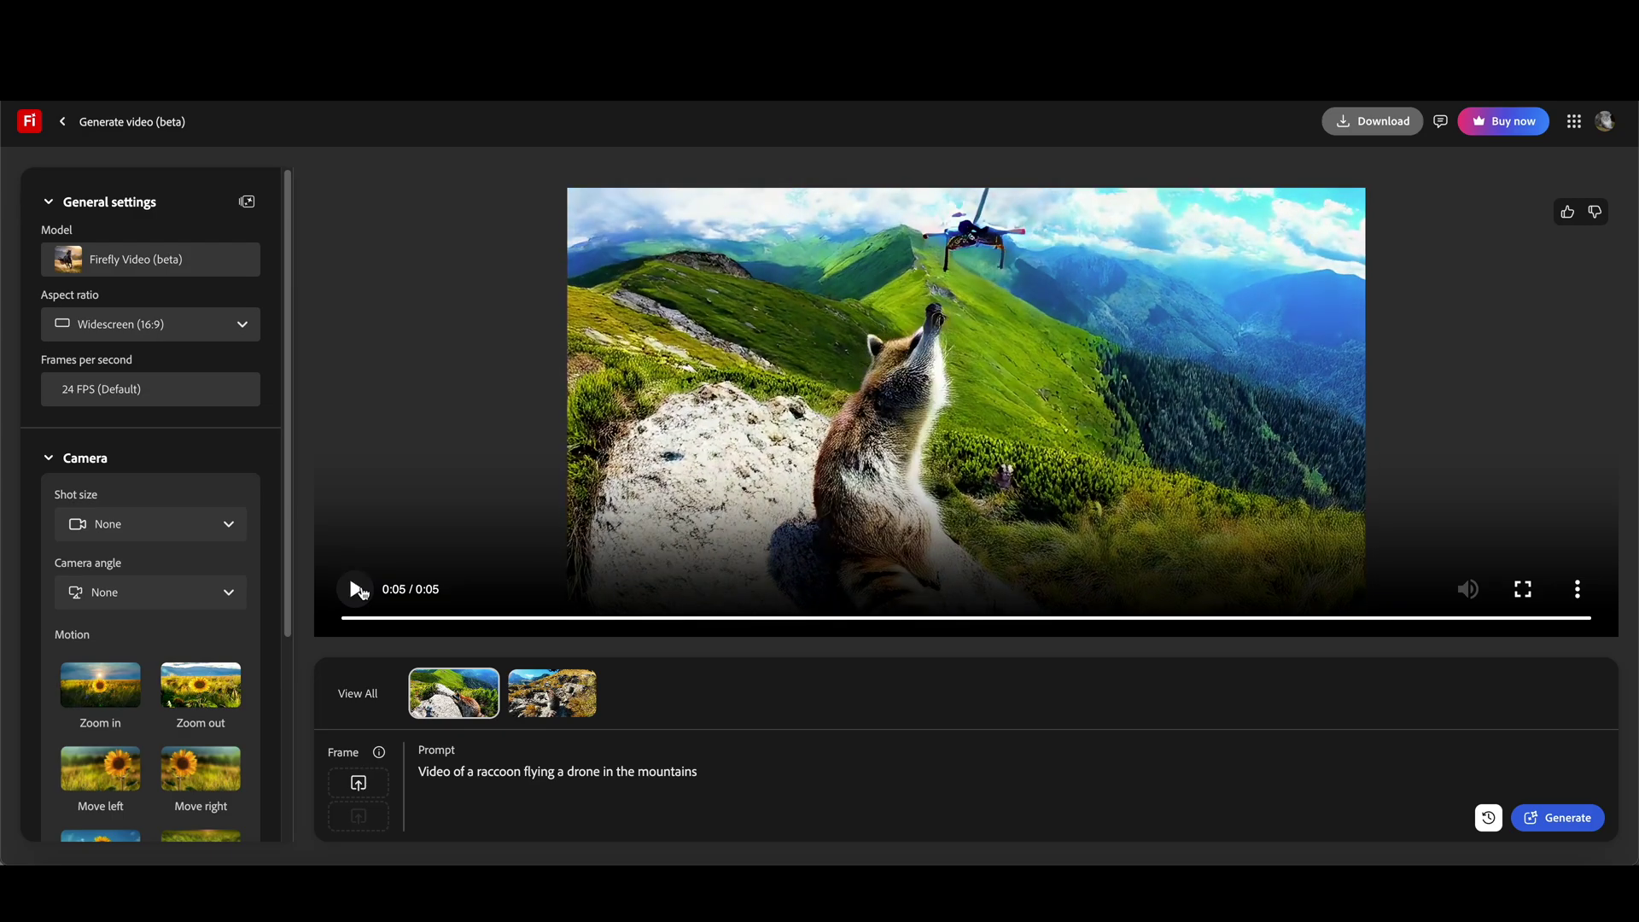
pyautogui.click(359, 592)
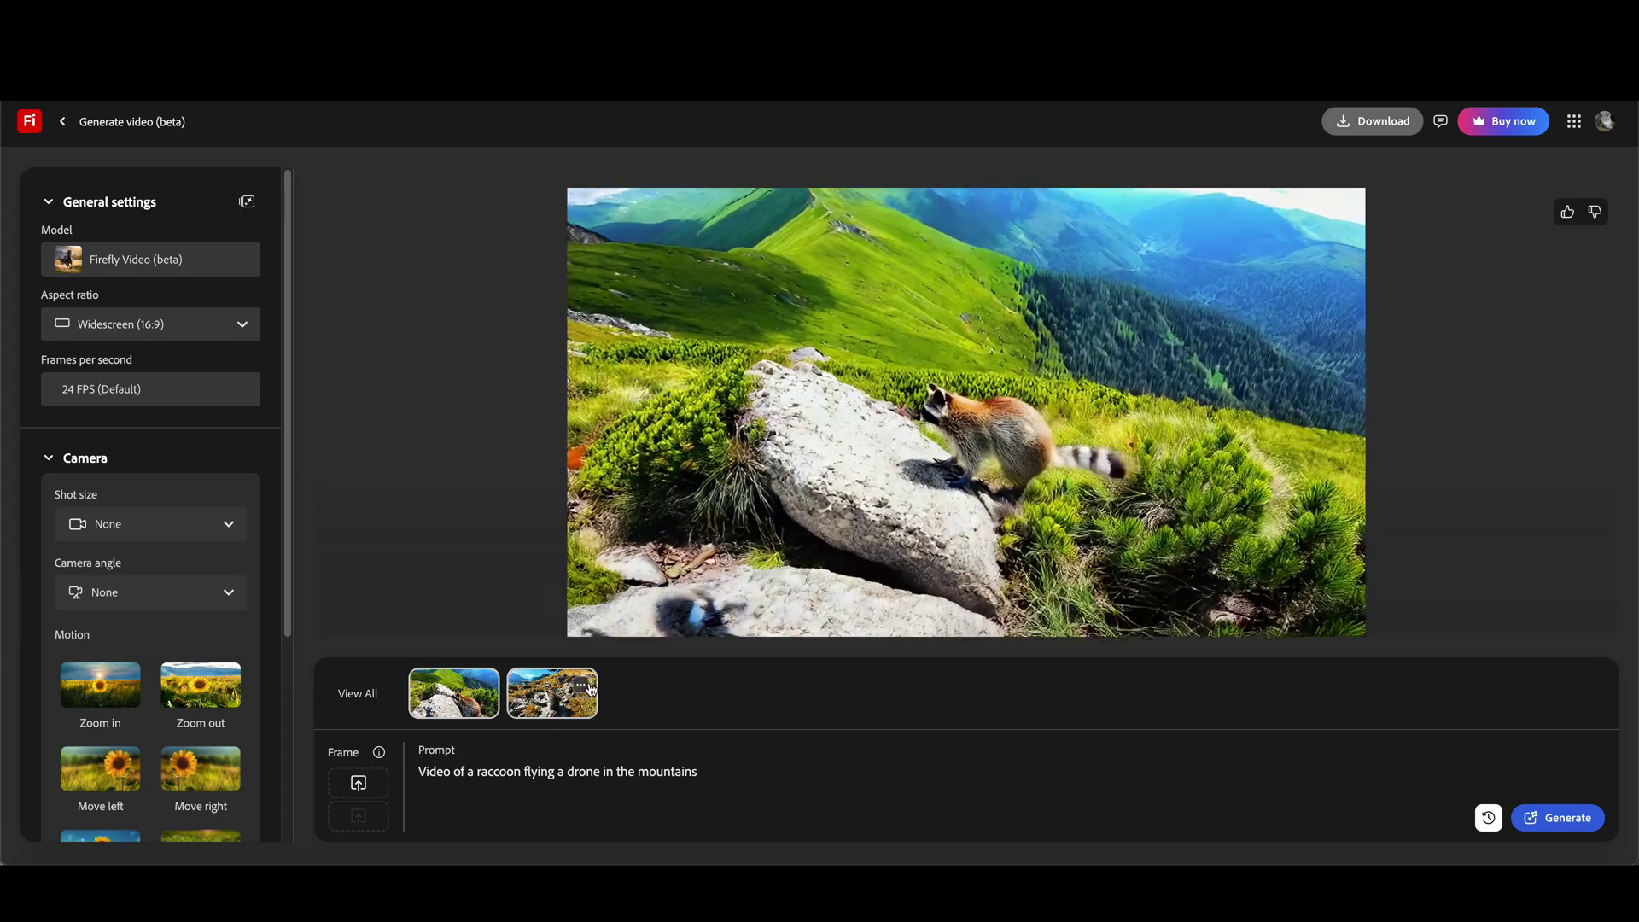
# Play the rocky drone clip and then the green hillside clip again.
pyautogui.click(551, 699)
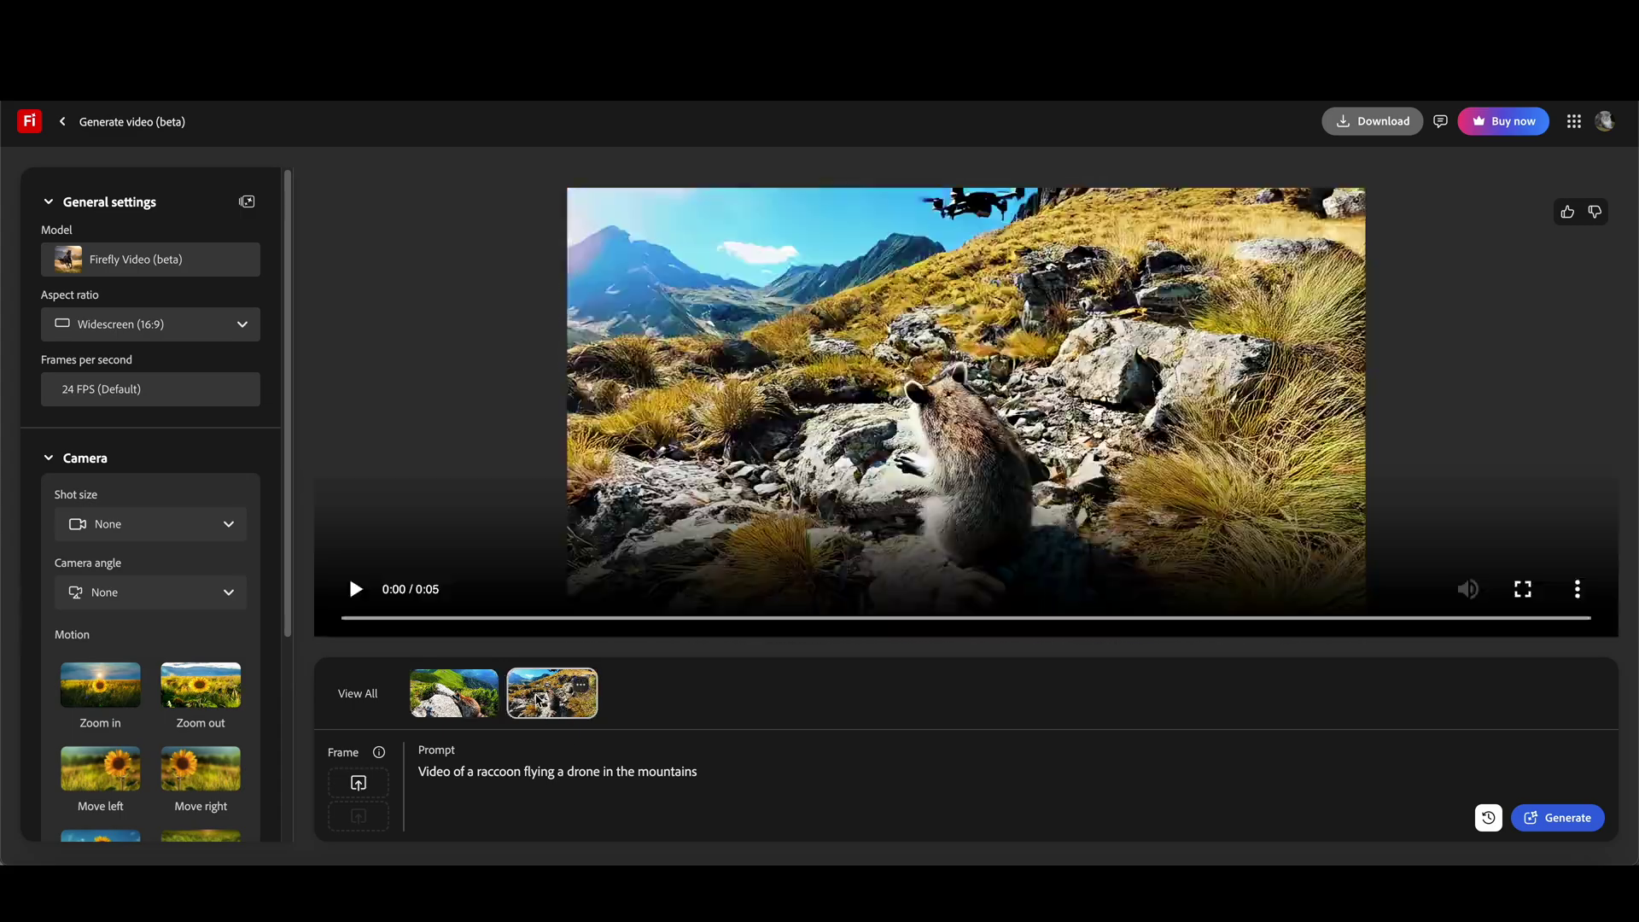
pyautogui.click(354, 590)
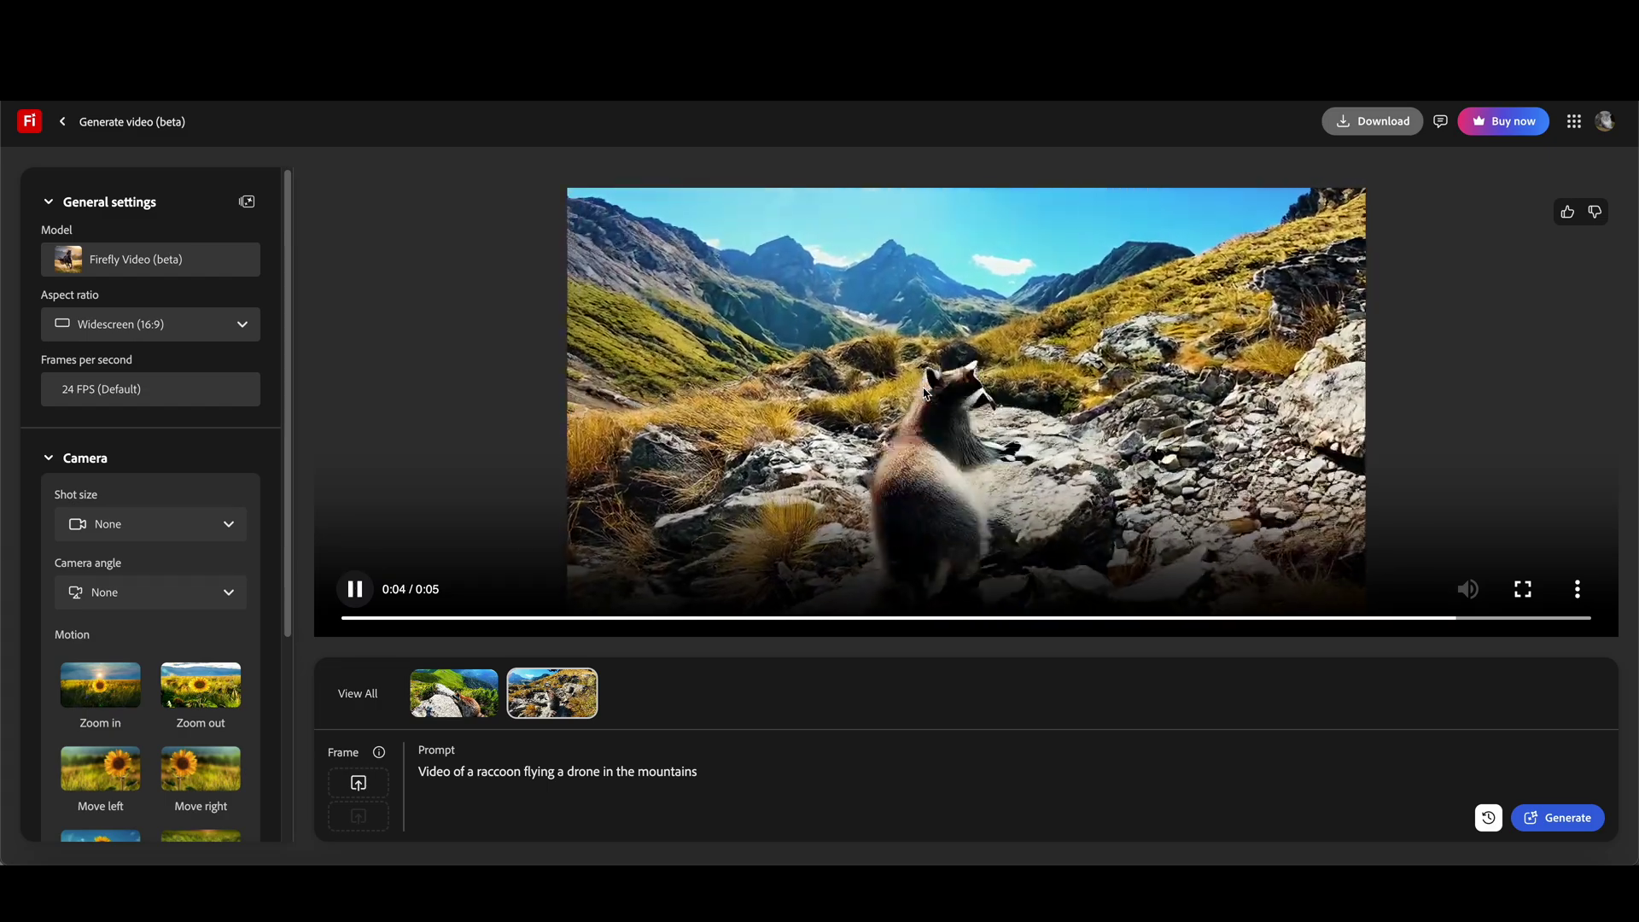
pyautogui.click(452, 694)
pyautogui.click(356, 589)
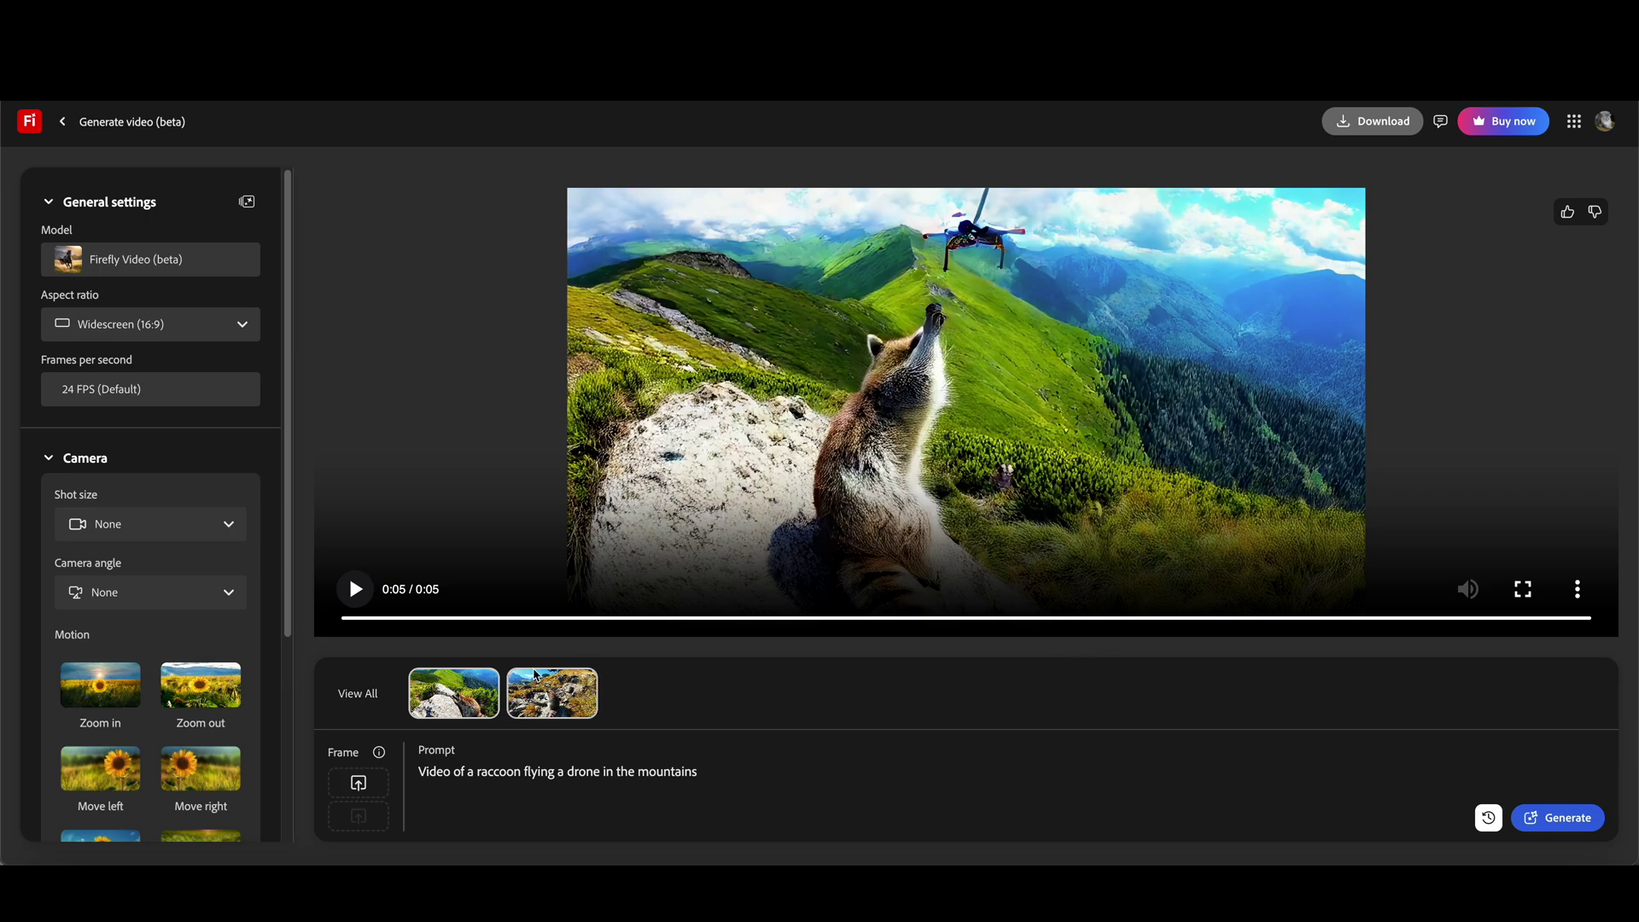
# Play the green hillside clip once more and leave the rocky drone clip loaded.
pyautogui.click(550, 693)
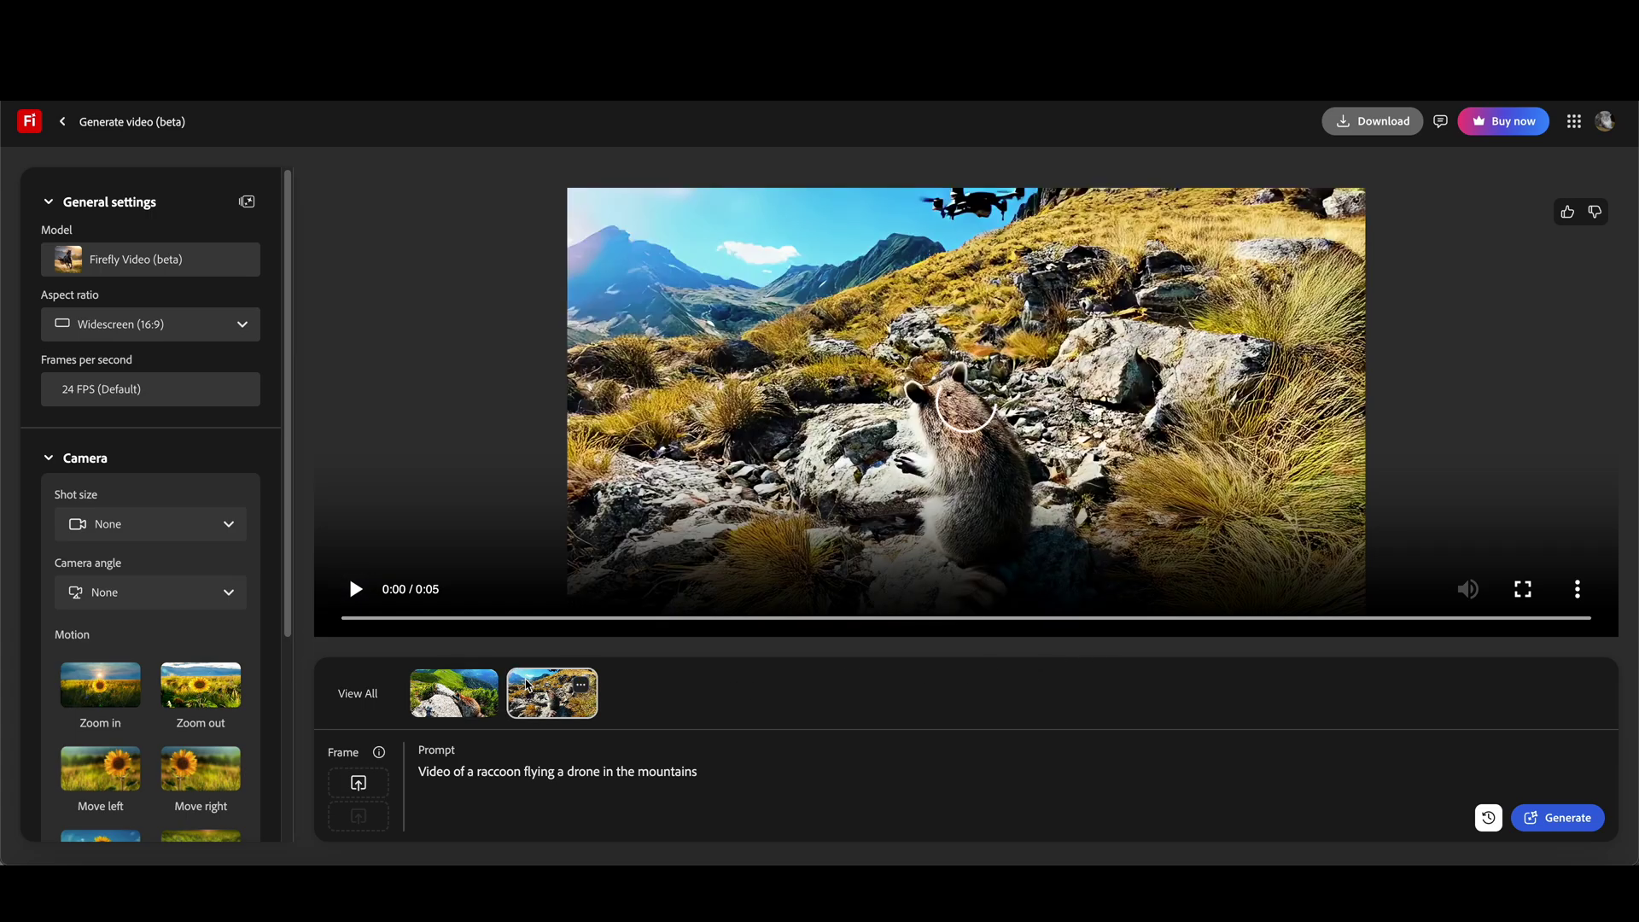
pyautogui.click(451, 694)
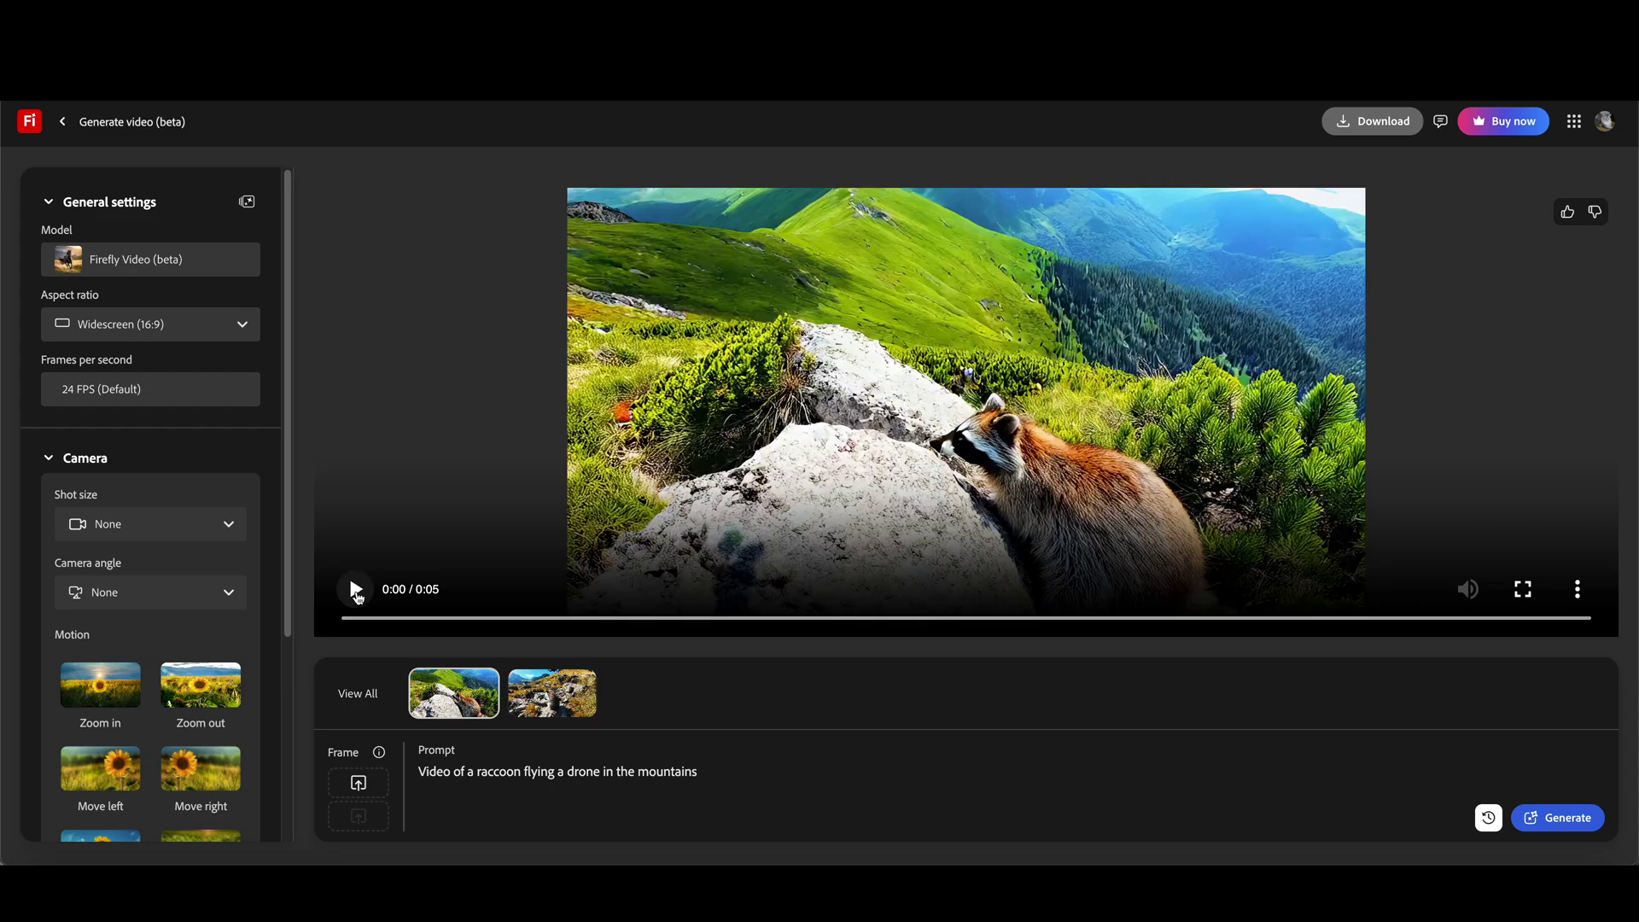
pyautogui.click(356, 589)
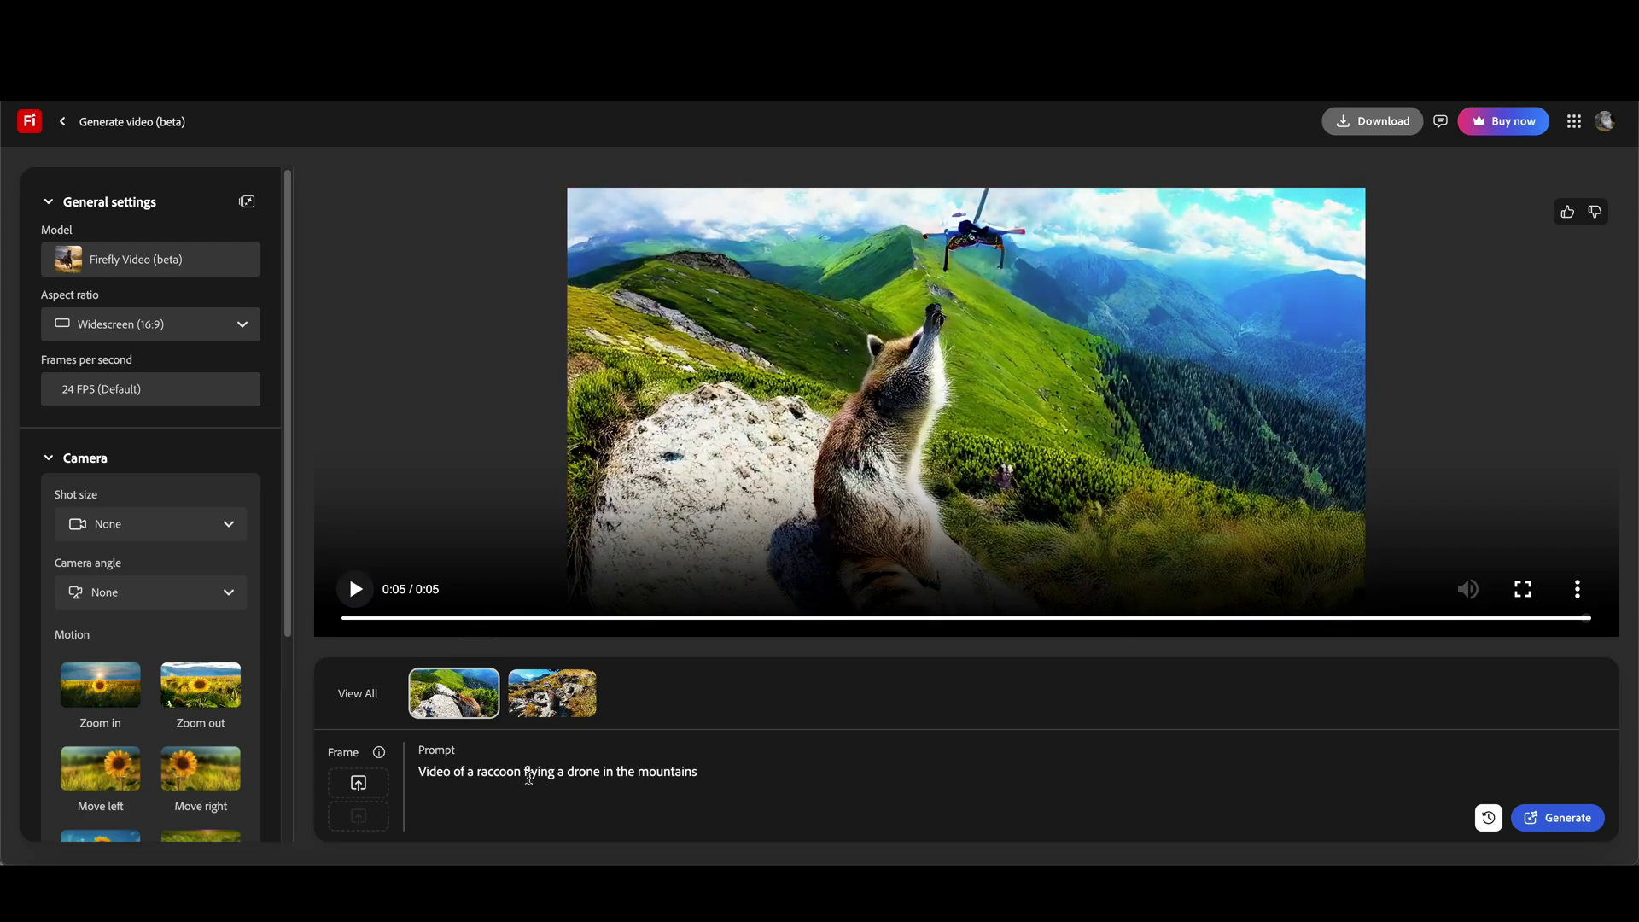
pyautogui.click(551, 693)
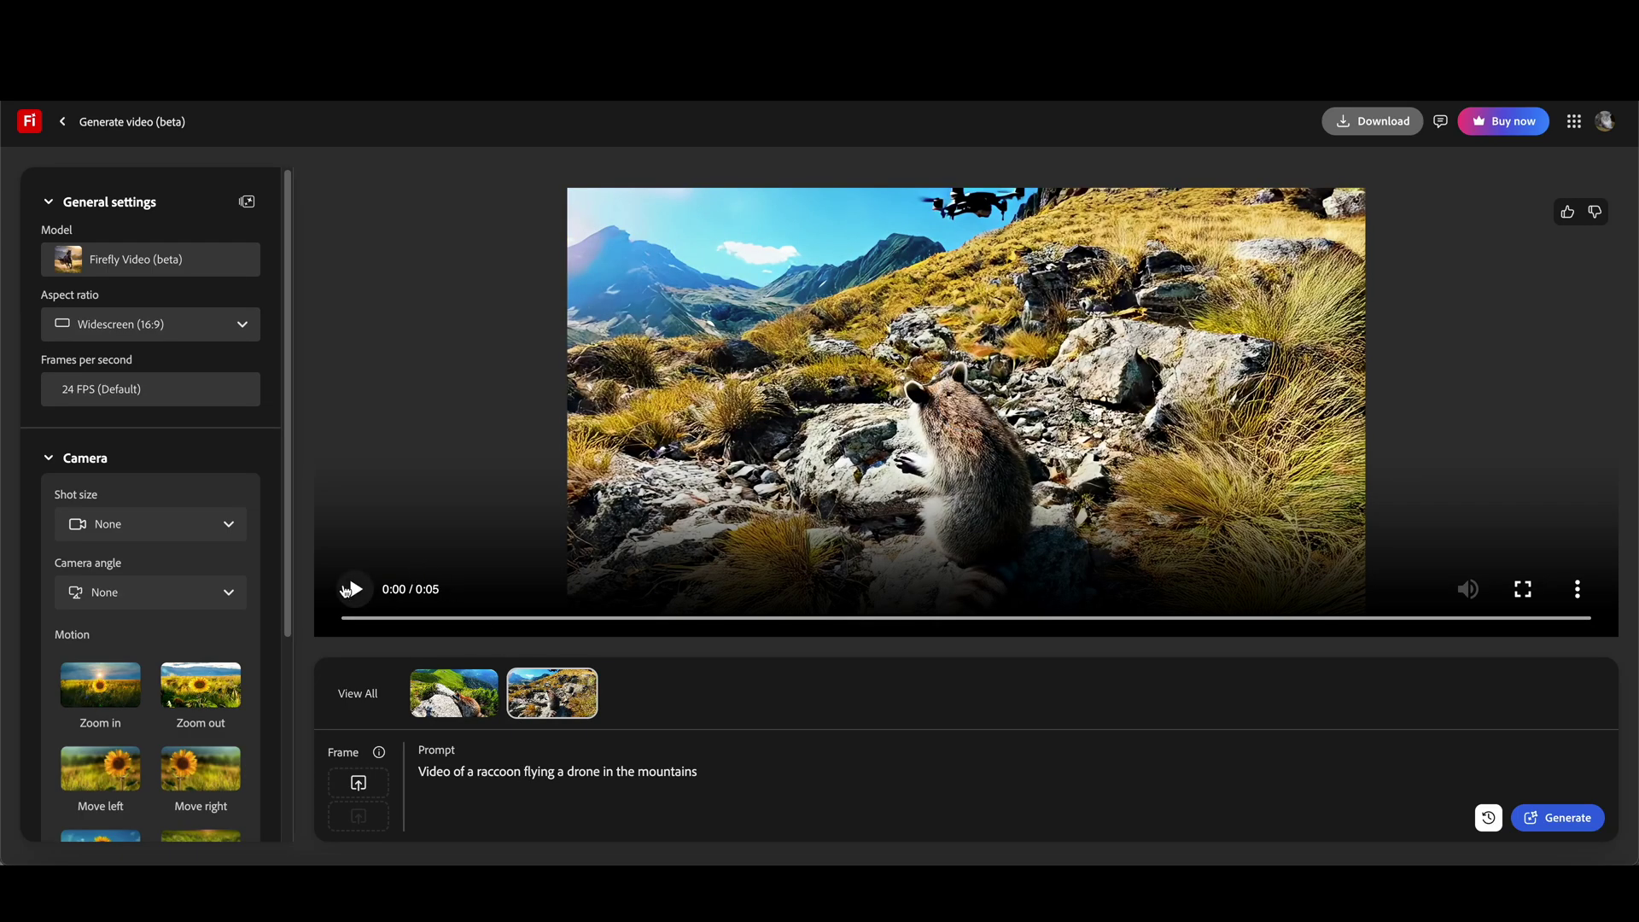
# Play the rocky drone clip, then the green hillside clip, then the rocky clip again.
pyautogui.click(351, 589)
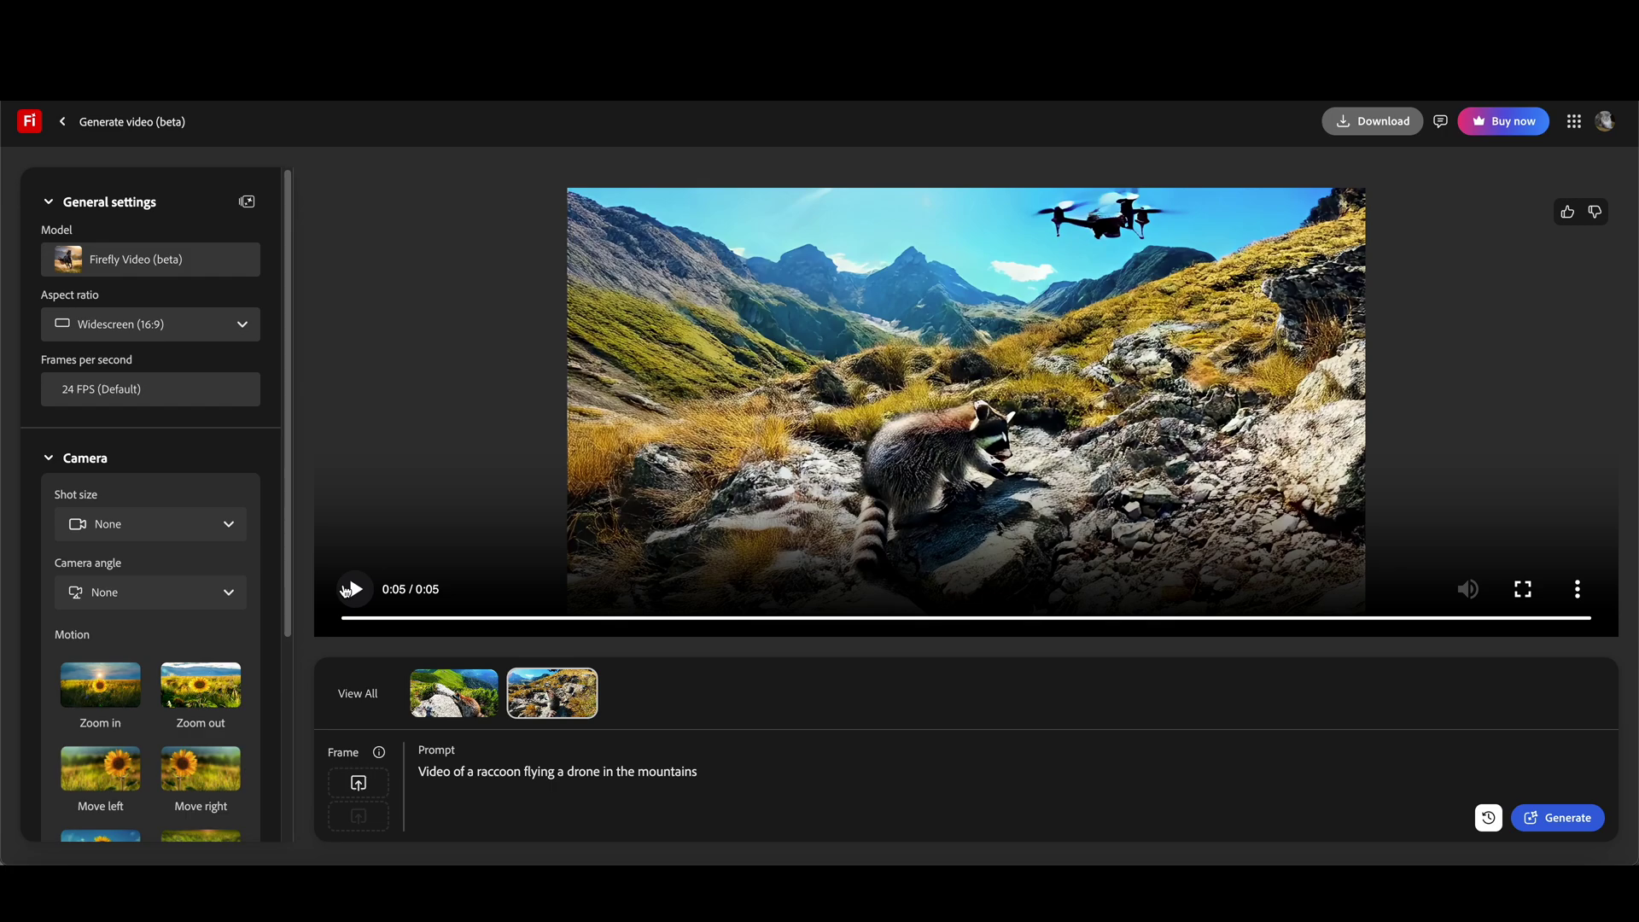
pyautogui.click(452, 693)
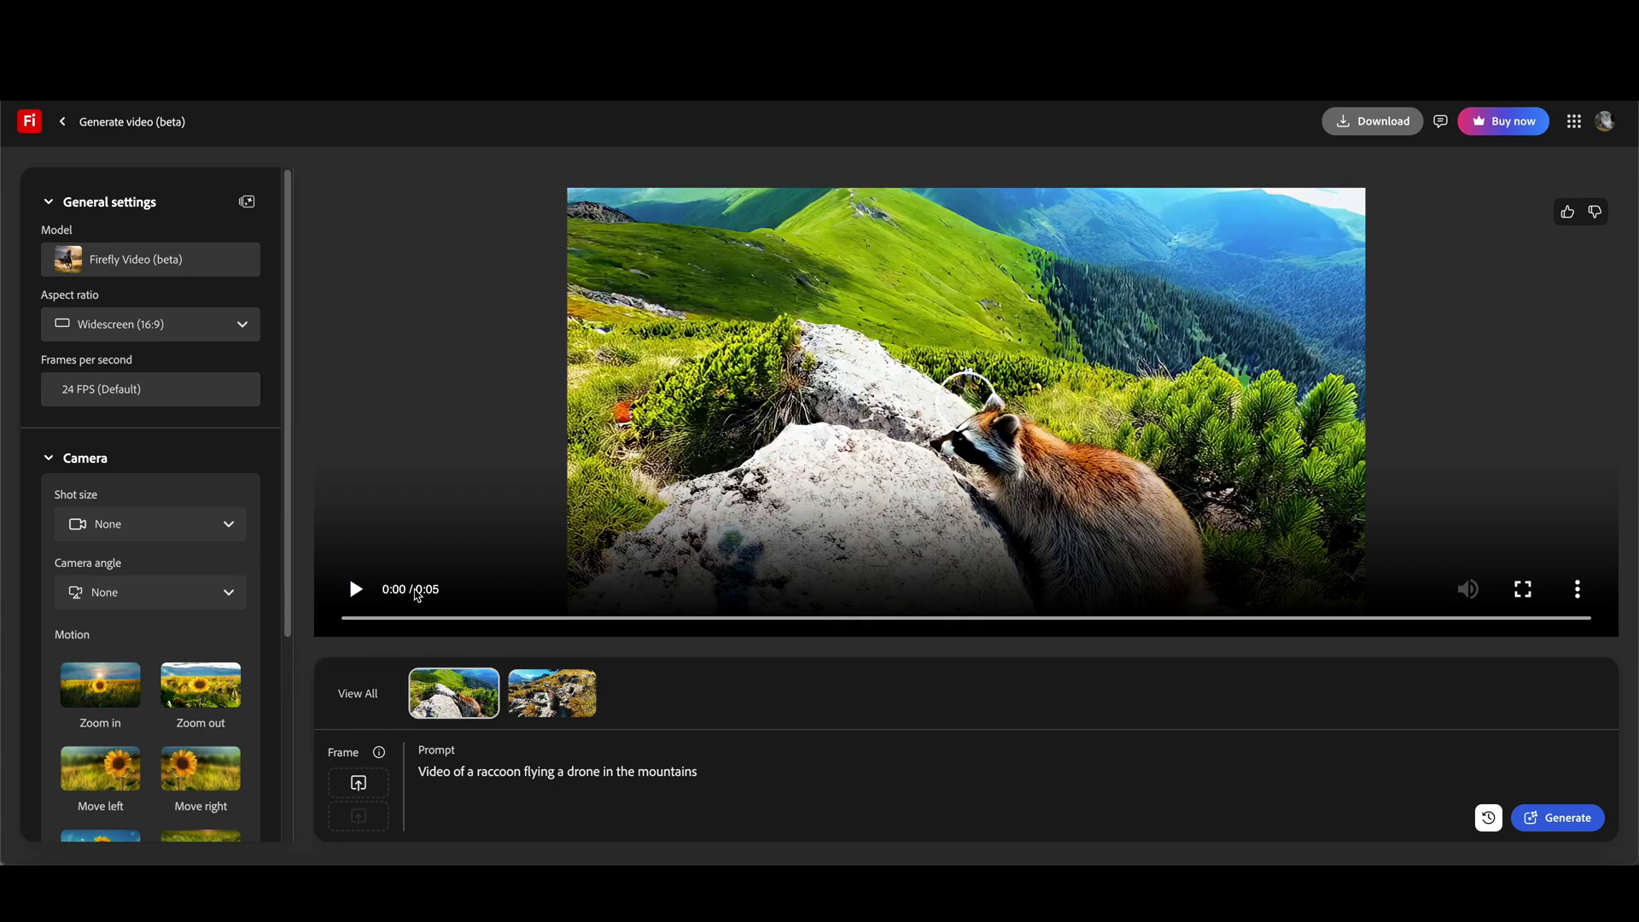
pyautogui.click(358, 590)
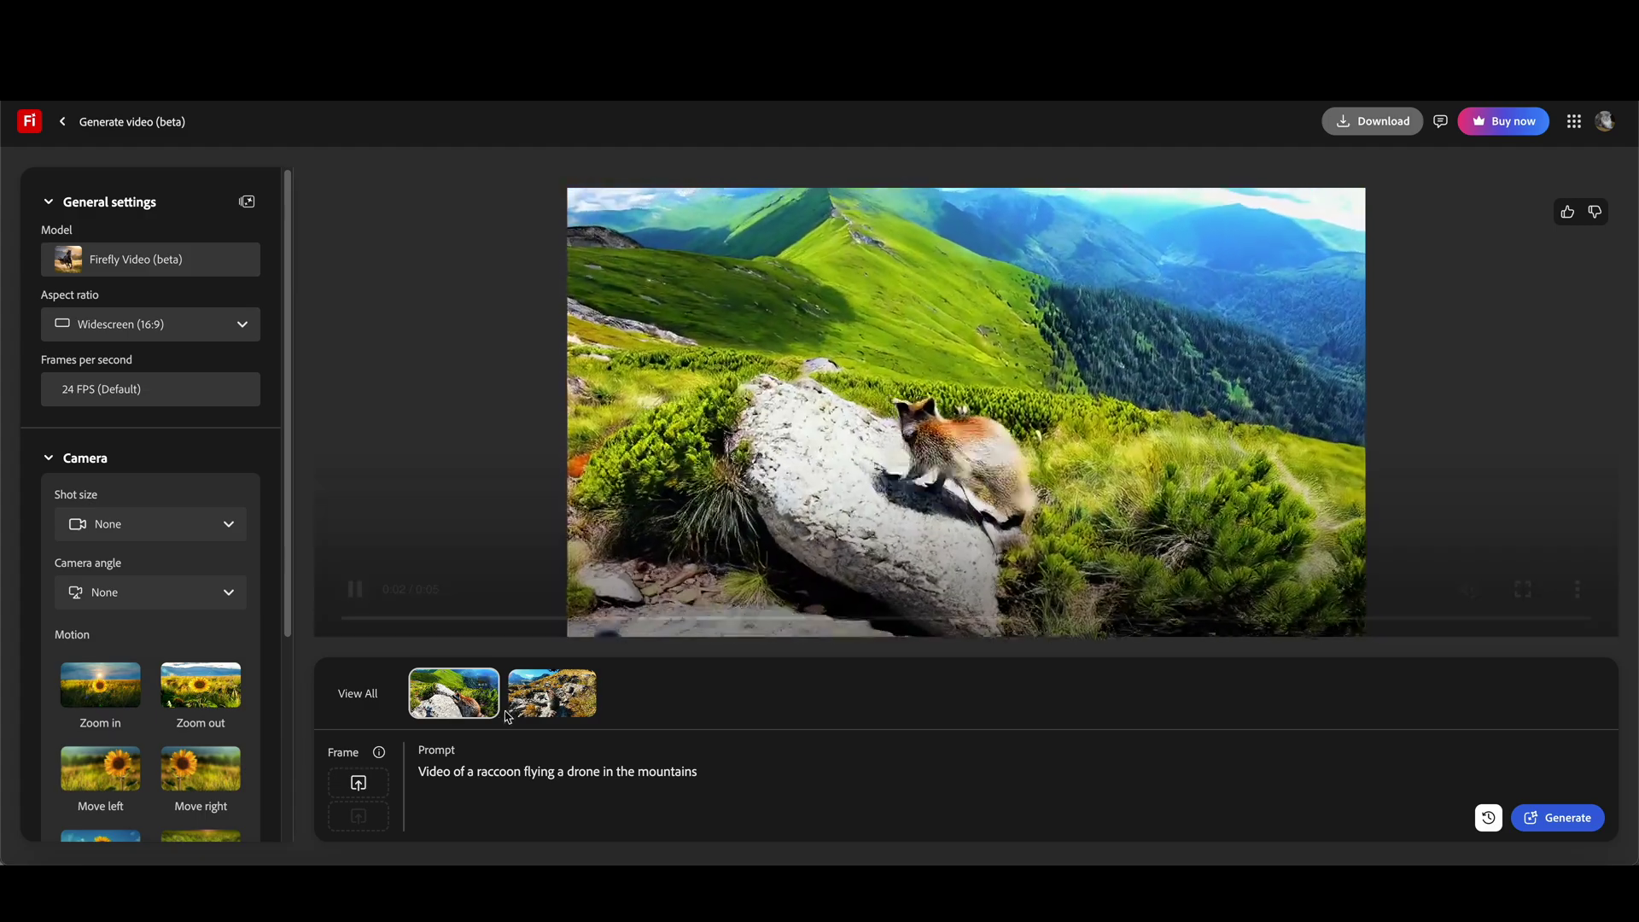
pyautogui.click(551, 692)
pyautogui.click(359, 591)
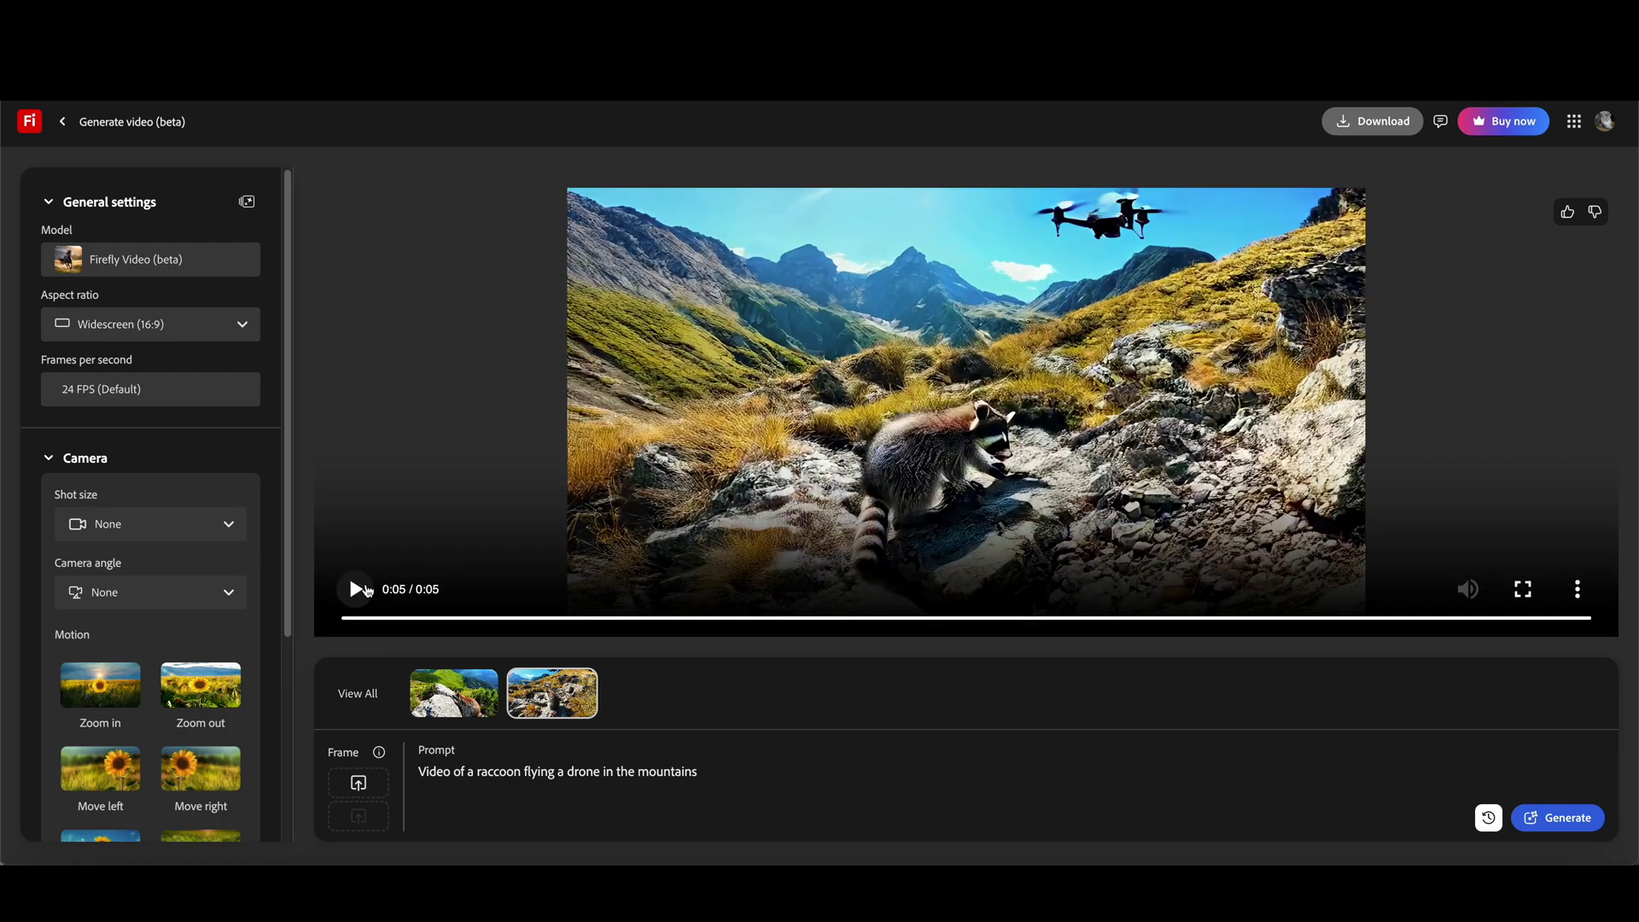
# Restart the green hillside and rocky drone clips, ending with the green clip loaded.
pyautogui.click(455, 693)
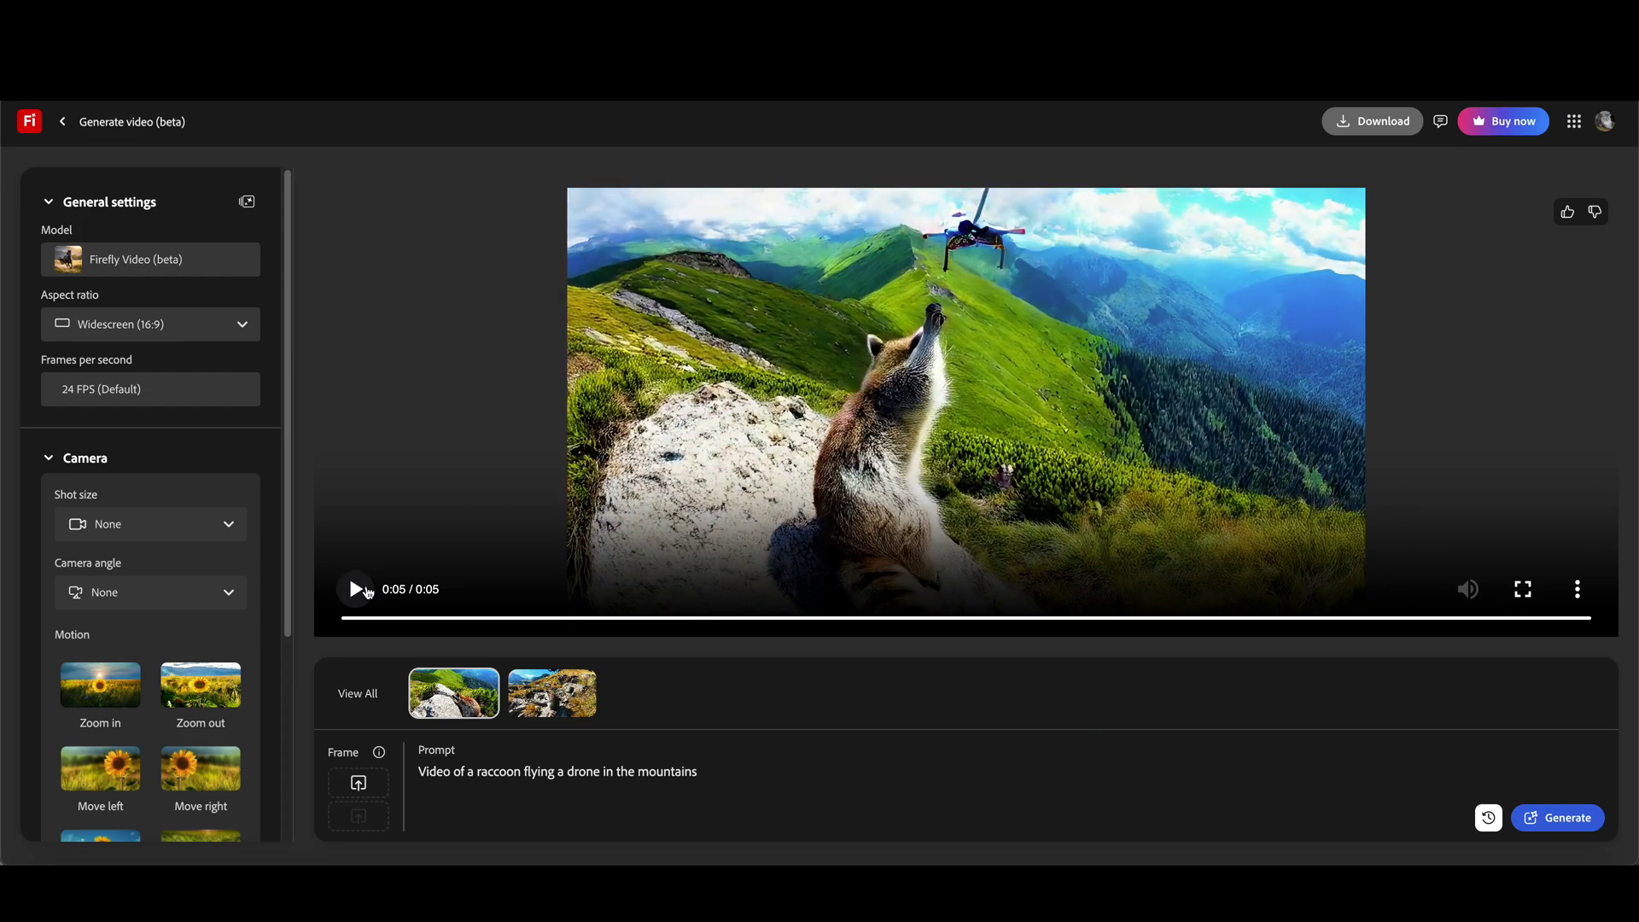
pyautogui.click(365, 590)
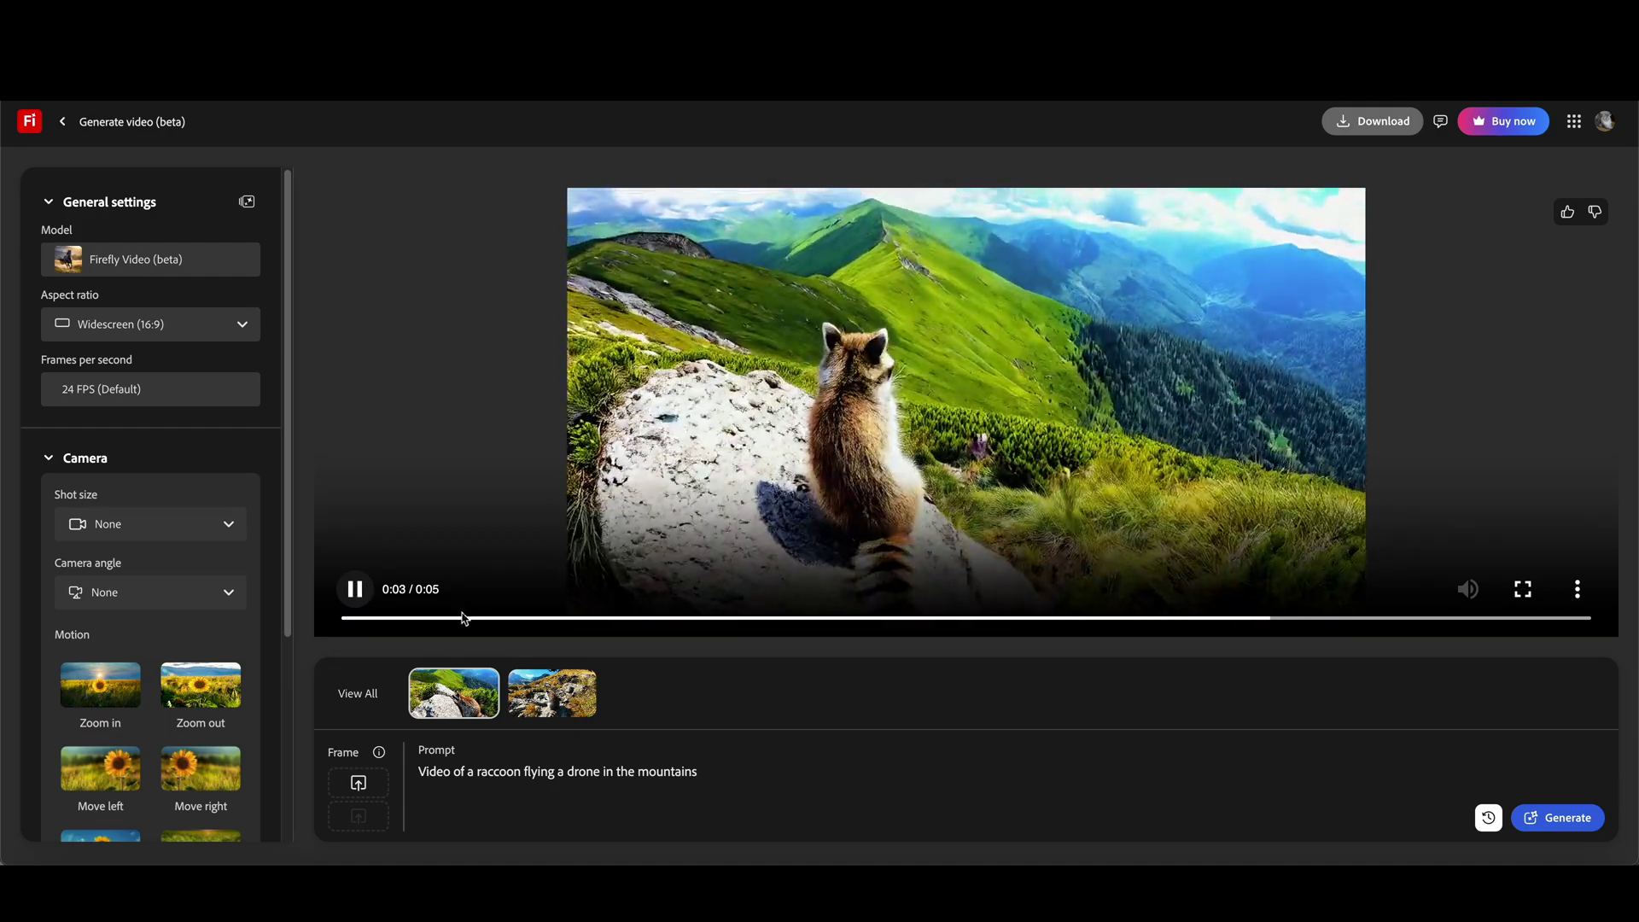
pyautogui.click(538, 693)
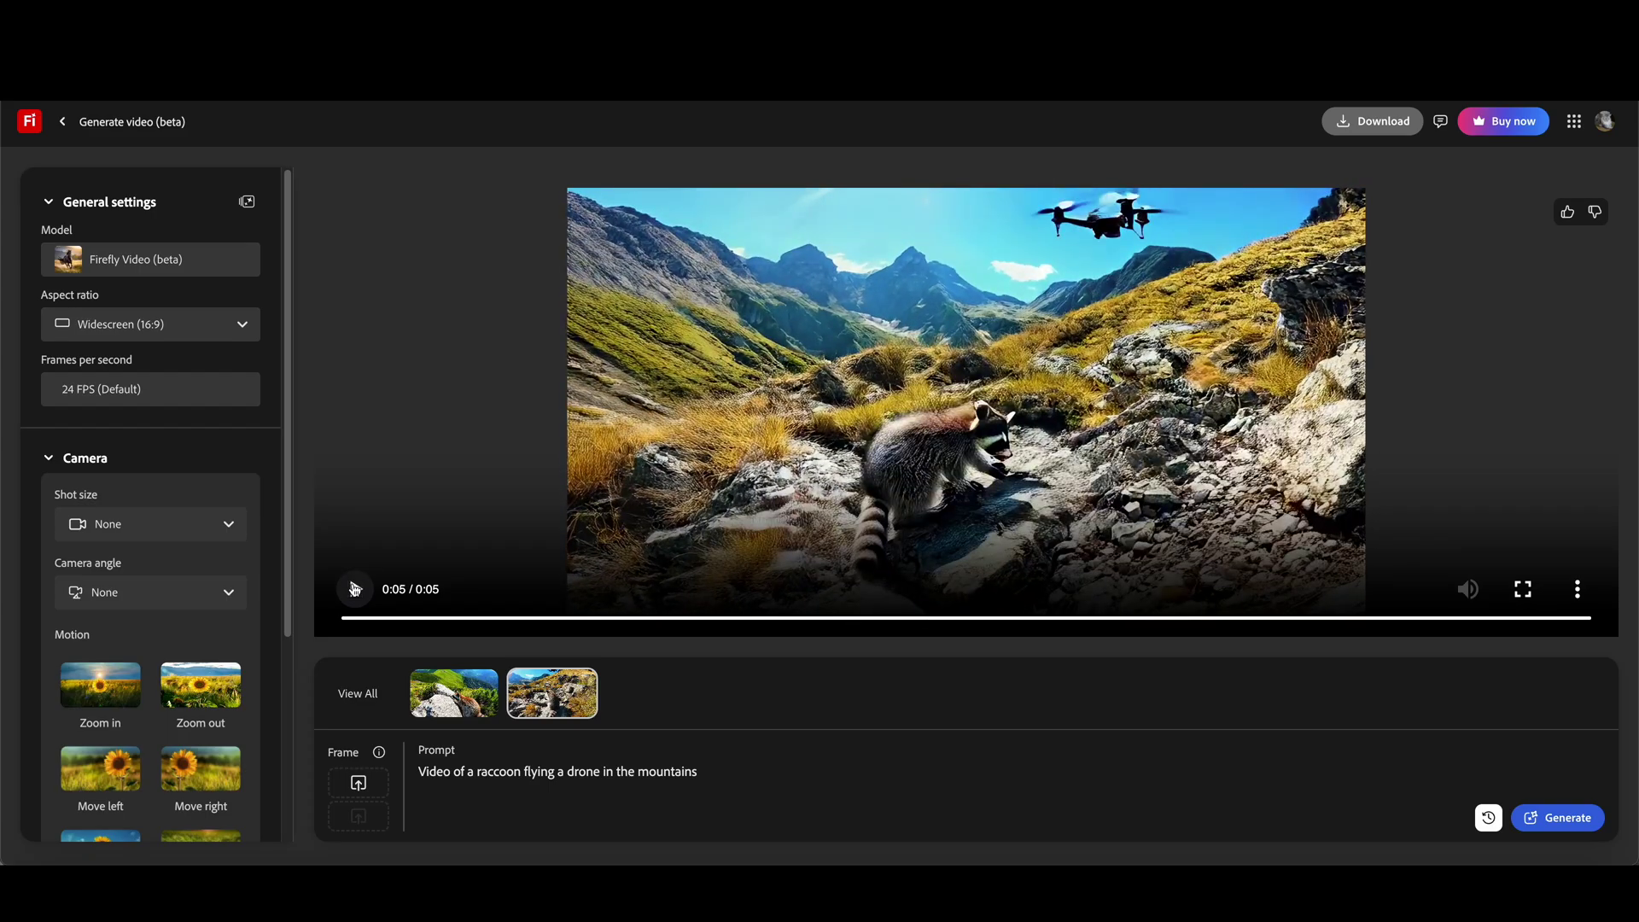
pyautogui.click(355, 590)
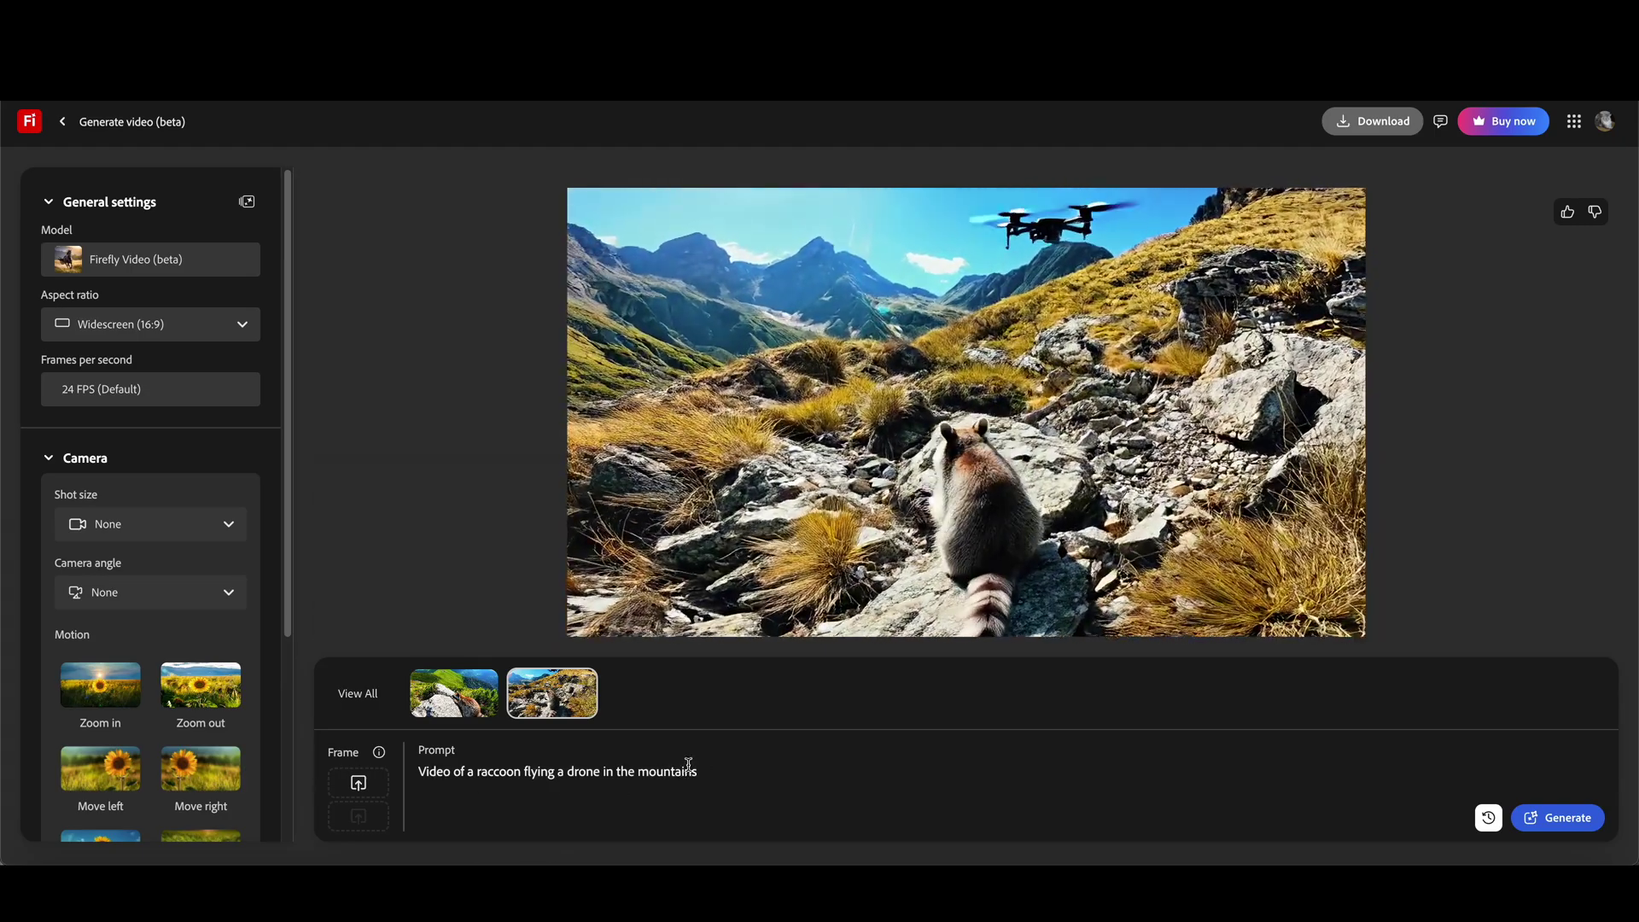
pyautogui.click(452, 693)
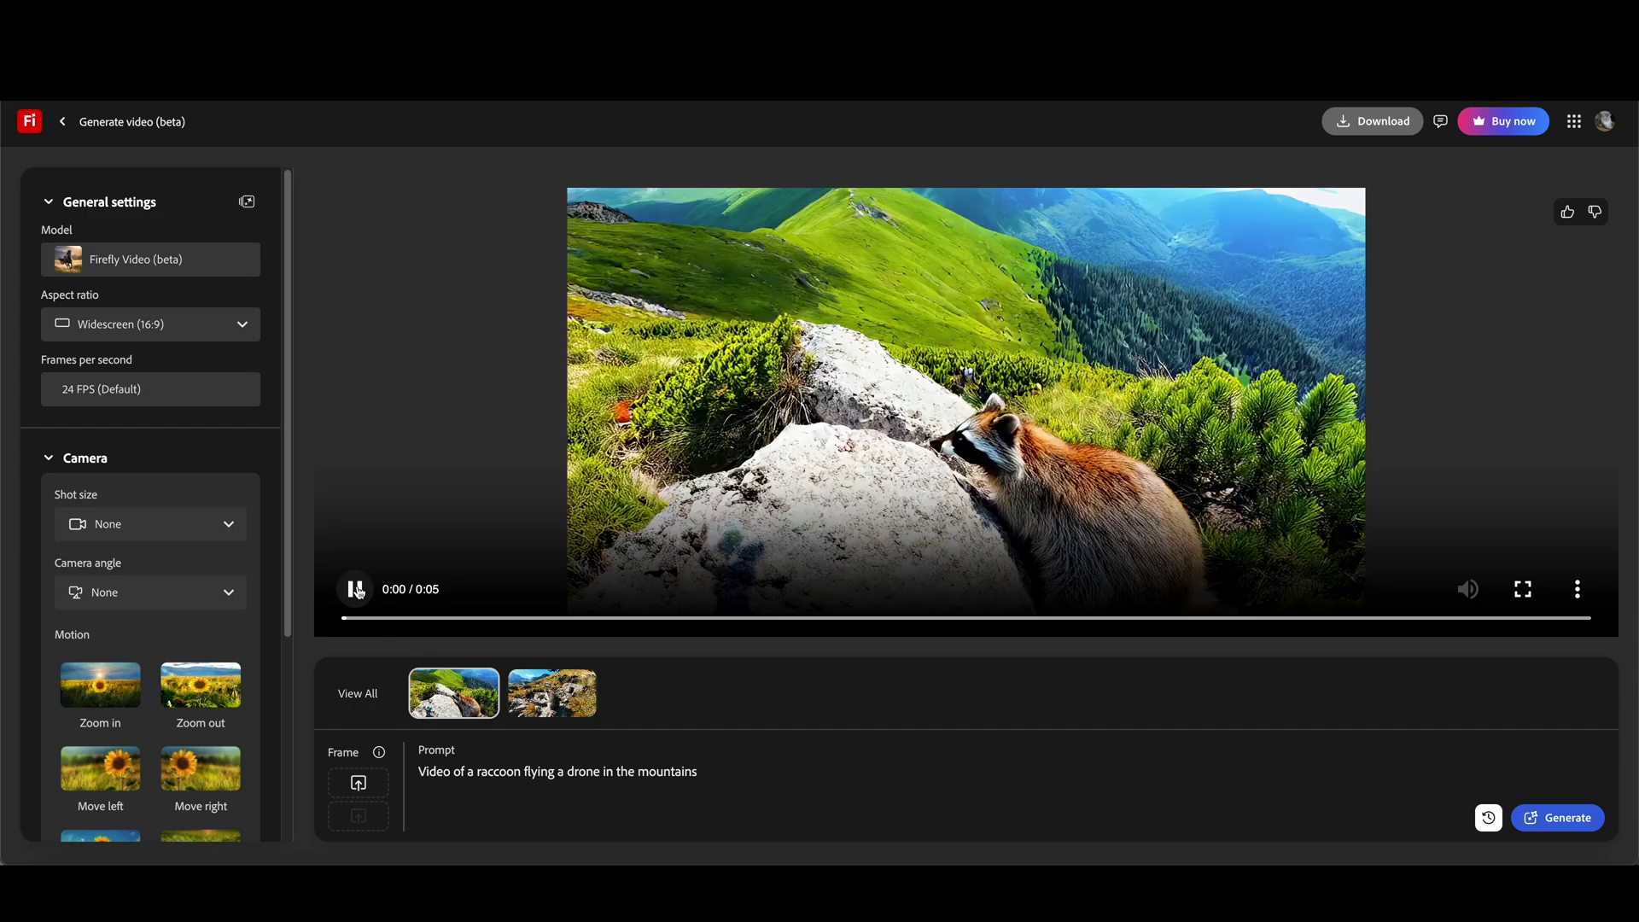